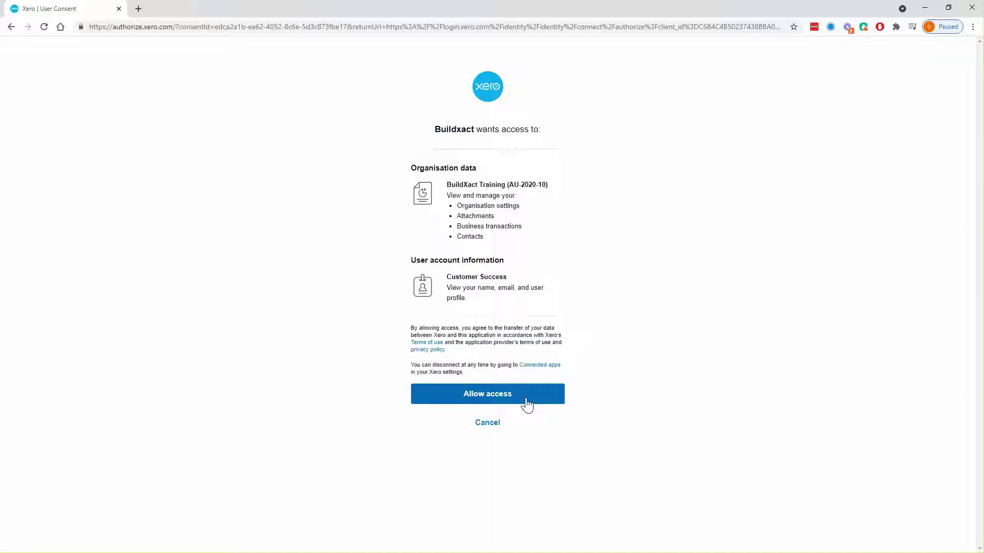
Step: Grant Buildxact access to the BuildXact Training (AU-2020-10) organisation in Xero, and dismiss the connection notice and the Xero settings
left_click(527, 405)
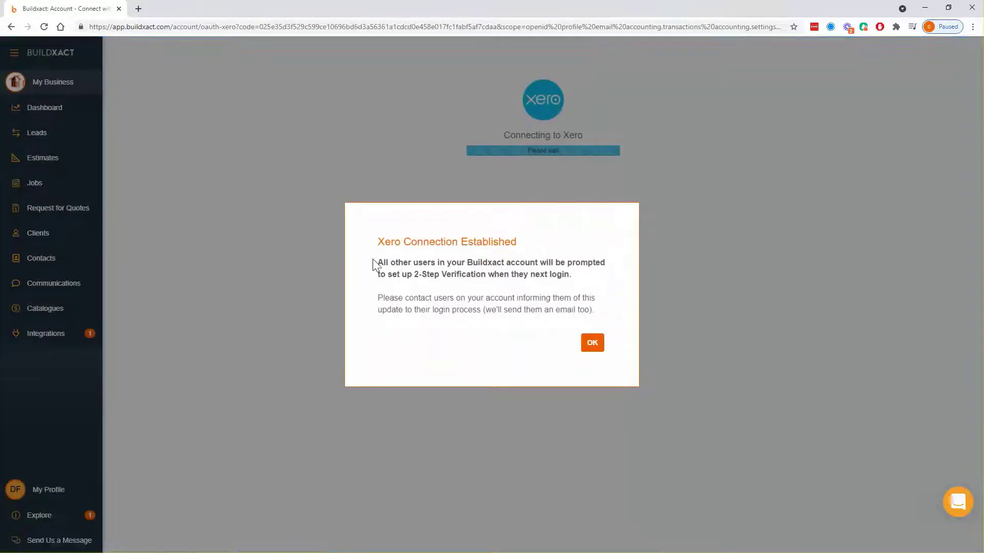
left_click_drag(376, 263, 597, 277)
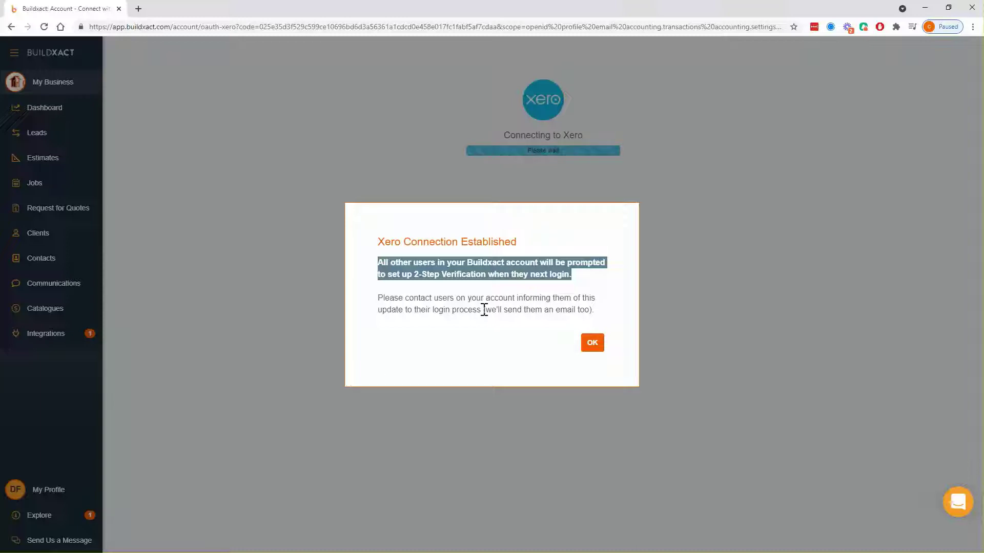
left_click(377, 266)
left_click_drag(378, 264, 619, 320)
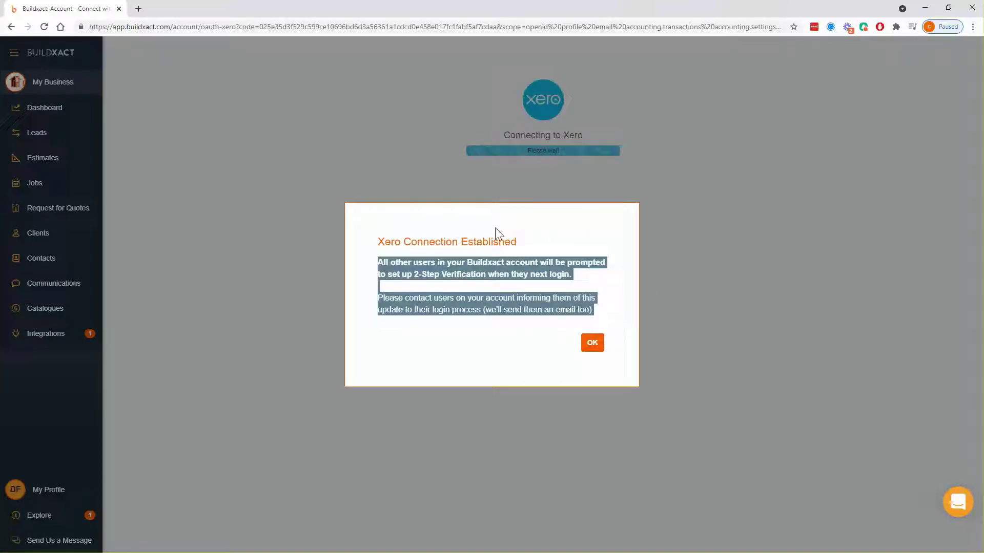
left_click(589, 345)
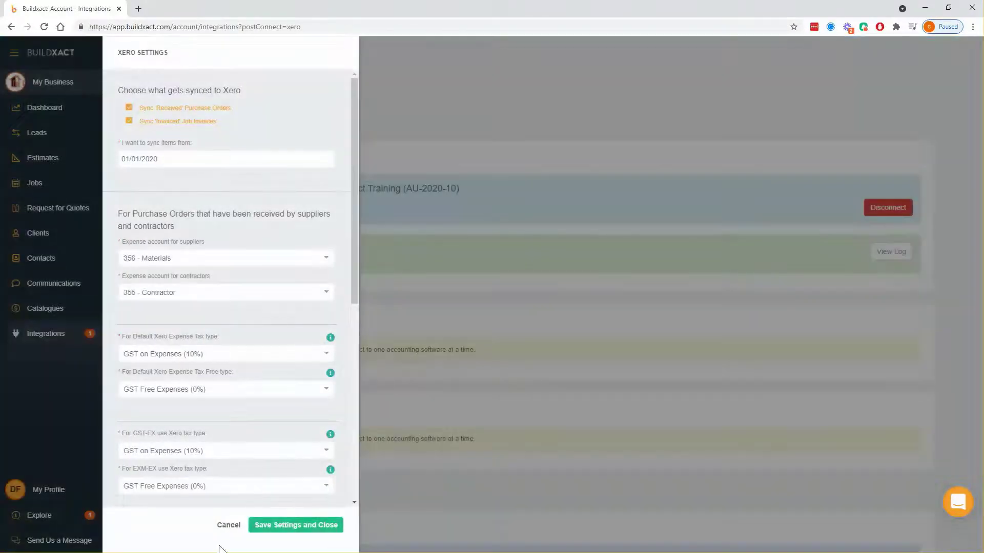
left_click(228, 526)
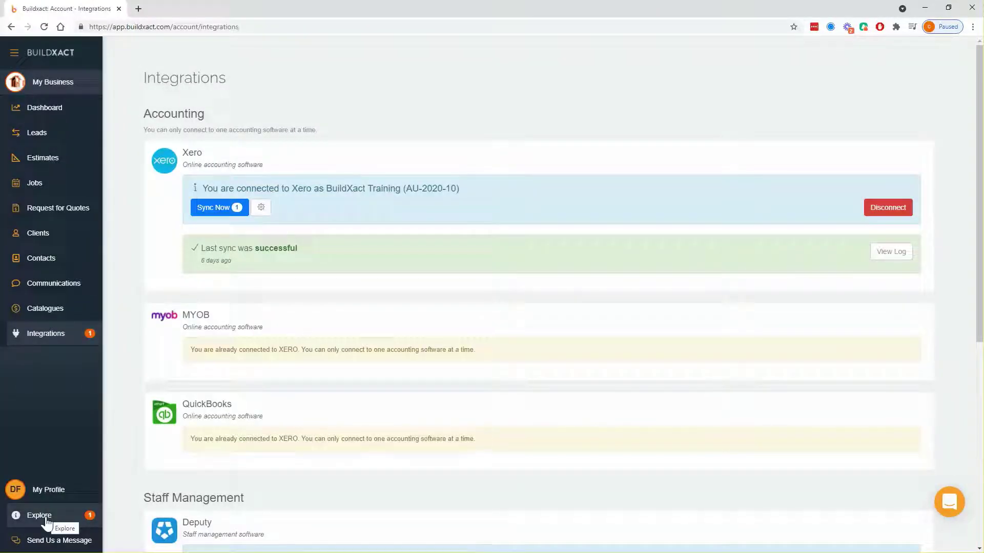
Step: Search the Buildxact Help Center for "mfa" and read the 2-Step Verification article as far as the how-to video
left_click(47, 521)
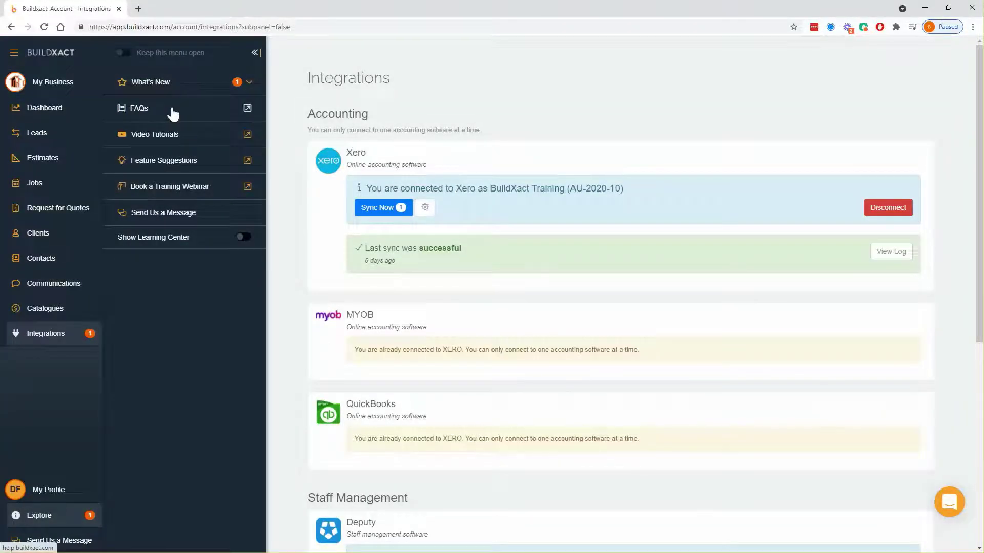
left_click(173, 114)
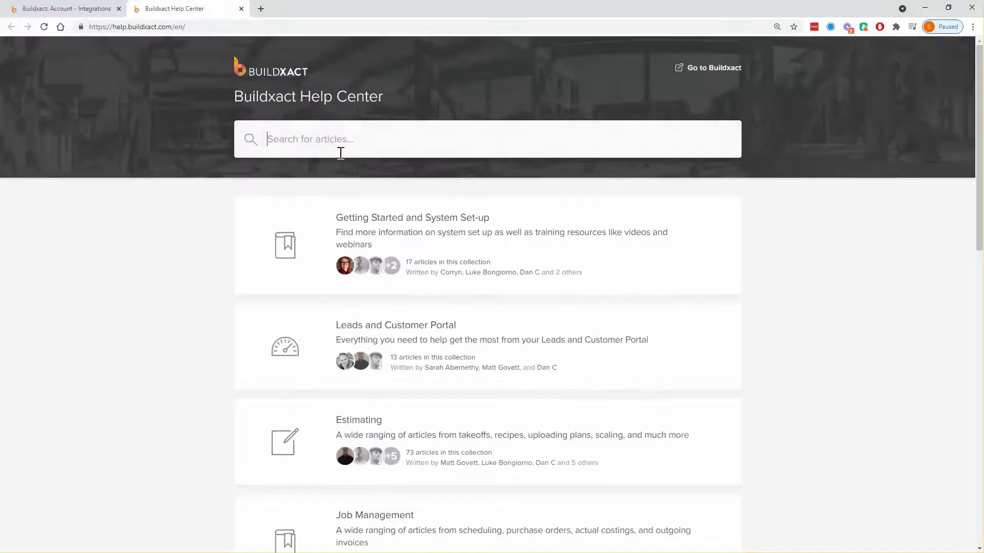
type("mfa")
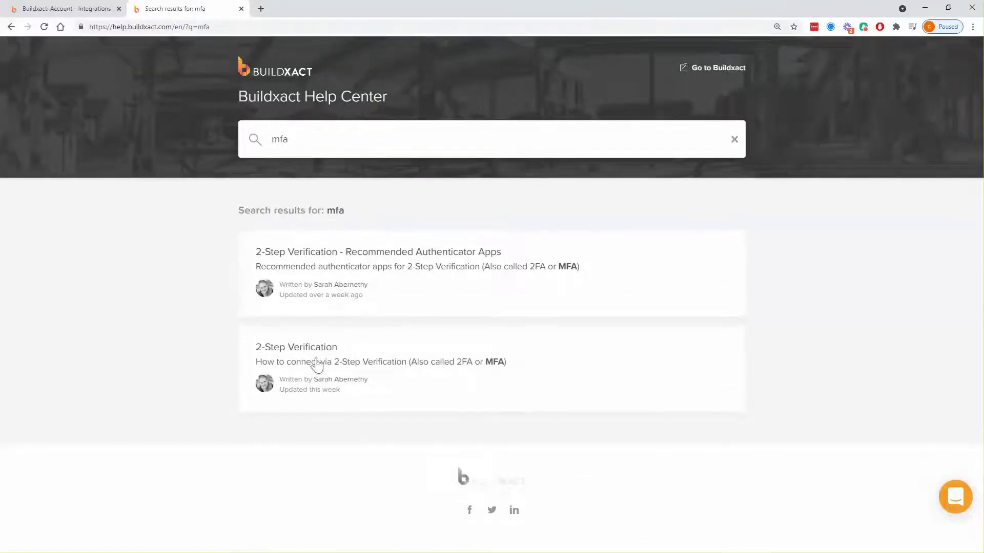
left_click(320, 365)
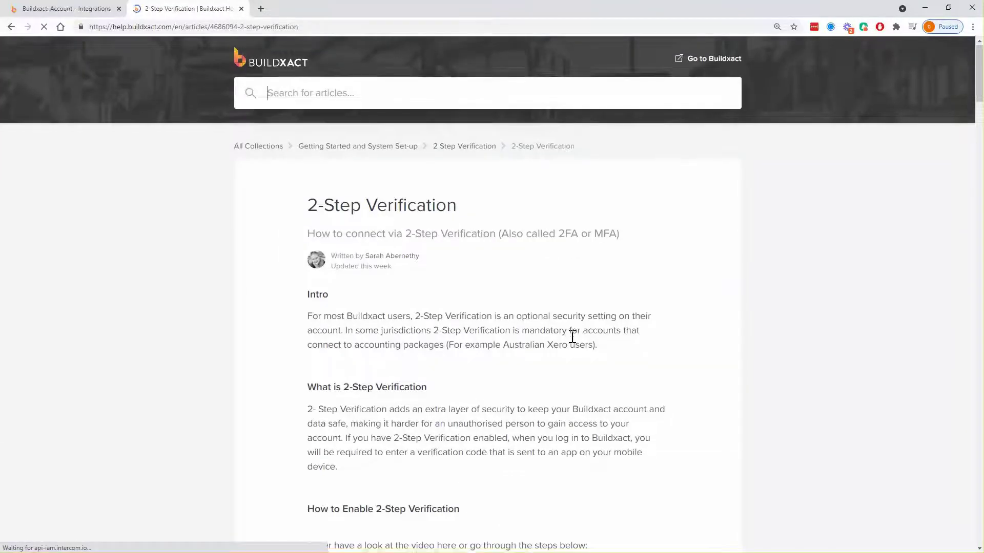
scroll(569, 334, "down", 4)
scroll(571, 342, "down", 1)
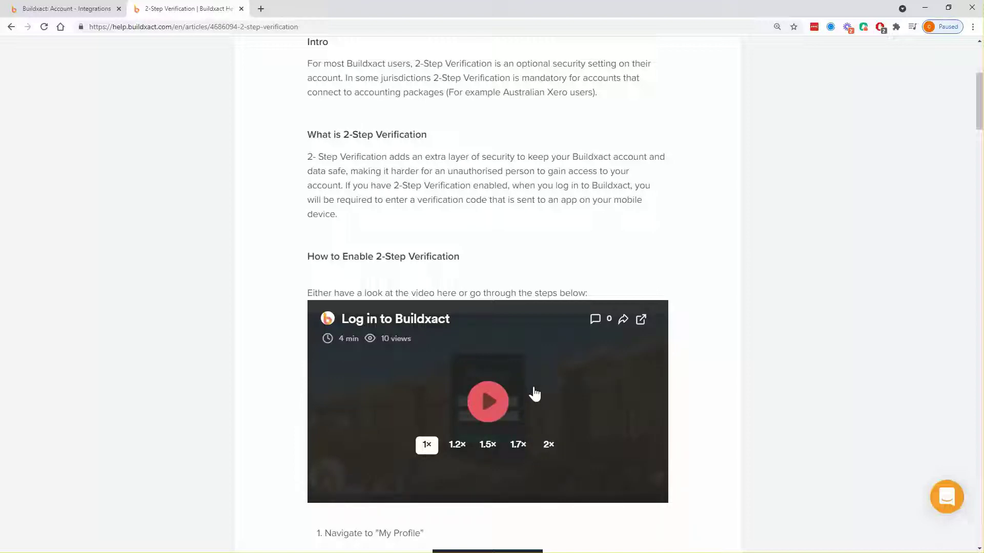
Step: Reopen the Xero settings in Buildxact and have both received purchase orders and invoiced job invoices selected for syncing
left_click(68, 7)
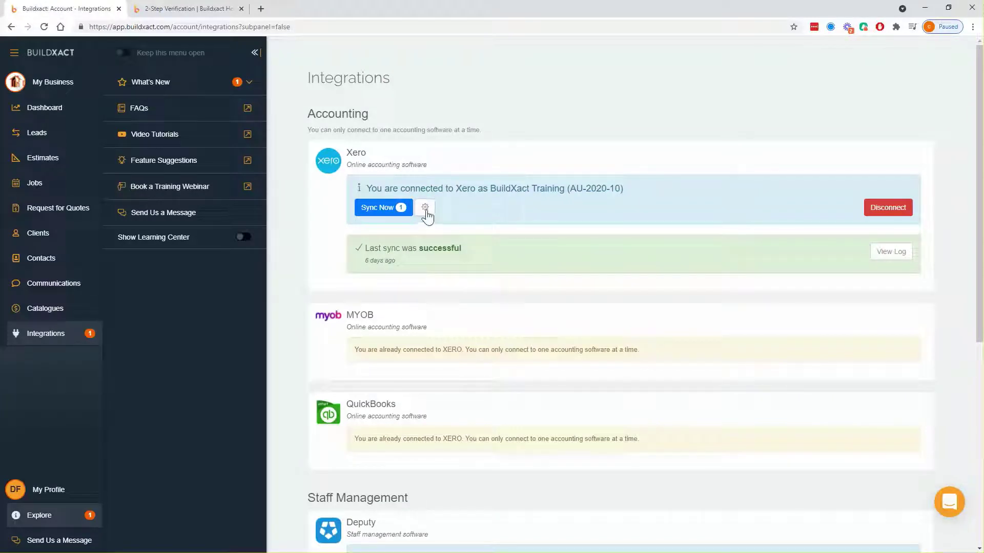
left_click(425, 210)
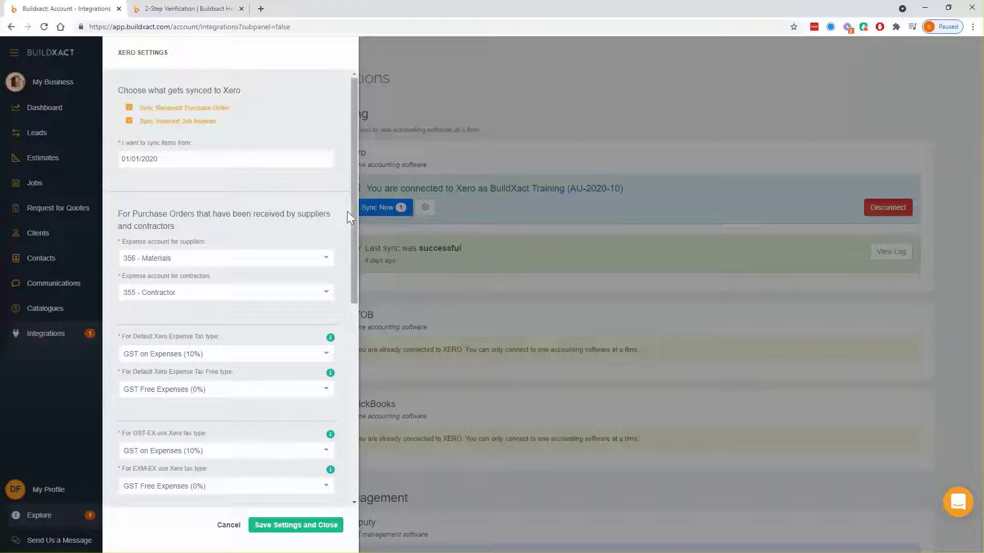
key("ctrl+plus")
key("ctrl+plus")
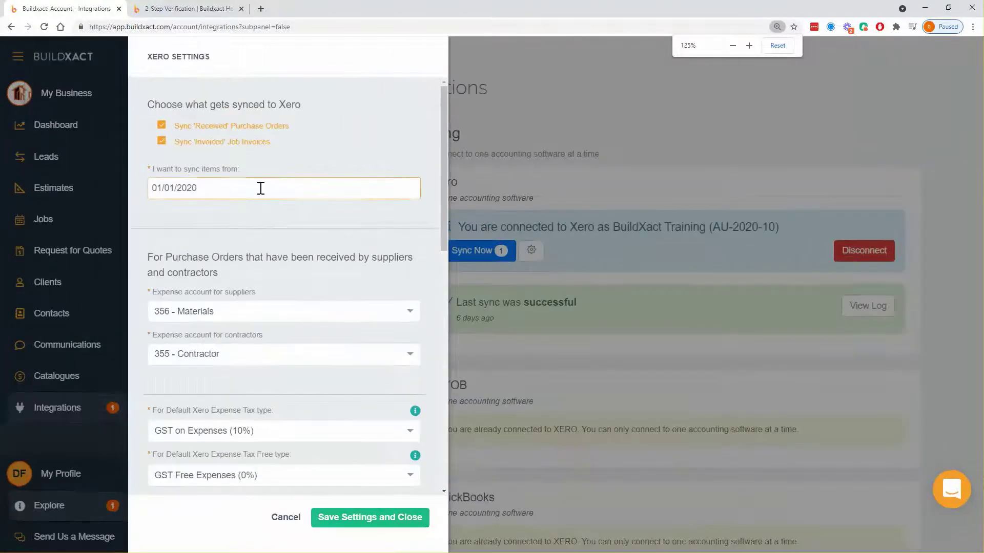
left_click_drag(147, 104, 358, 110)
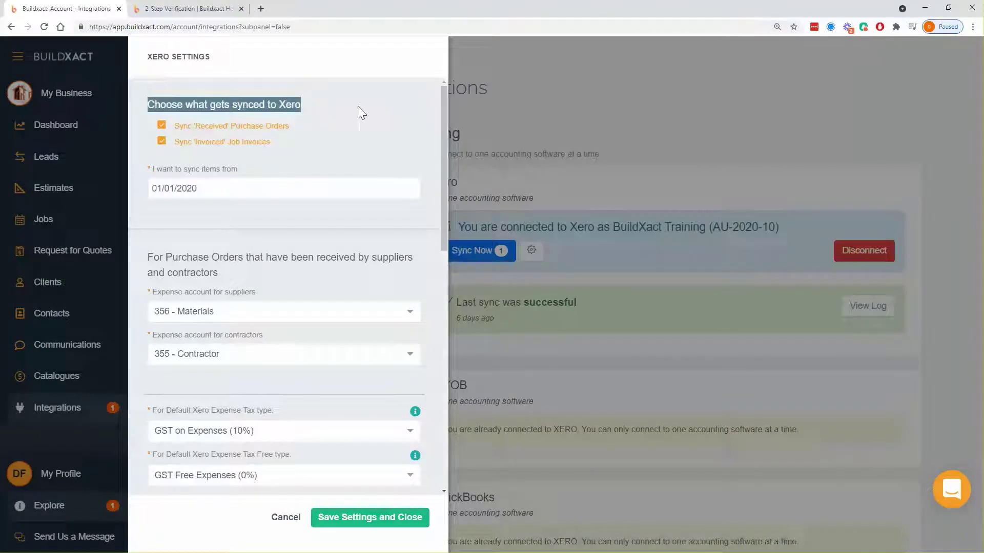
left_click(336, 142)
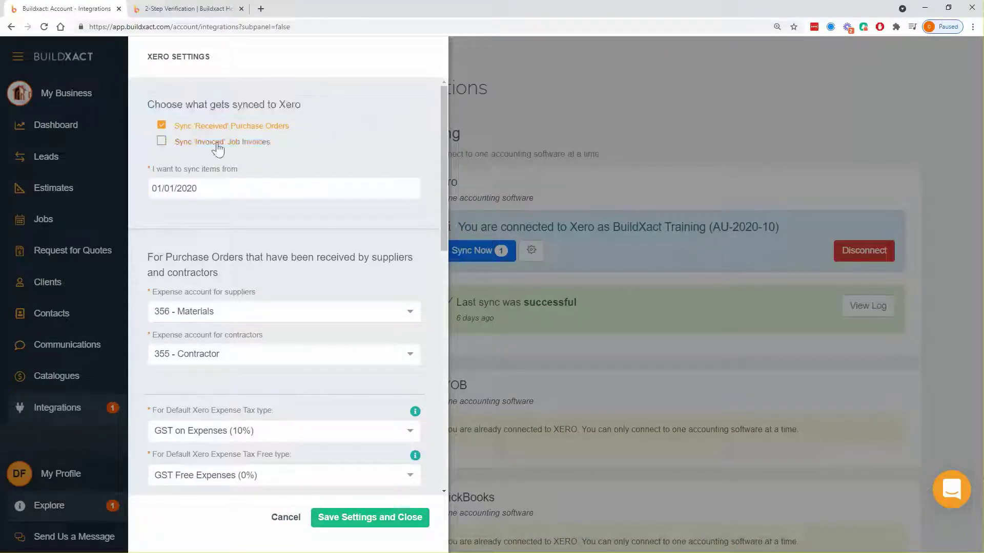
left_click_drag(142, 124, 310, 127)
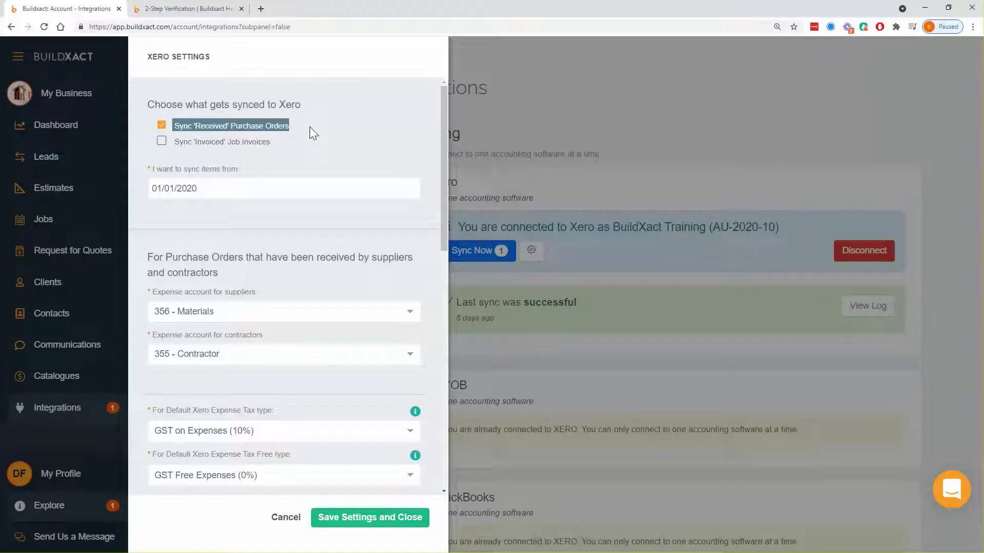
left_click(183, 145)
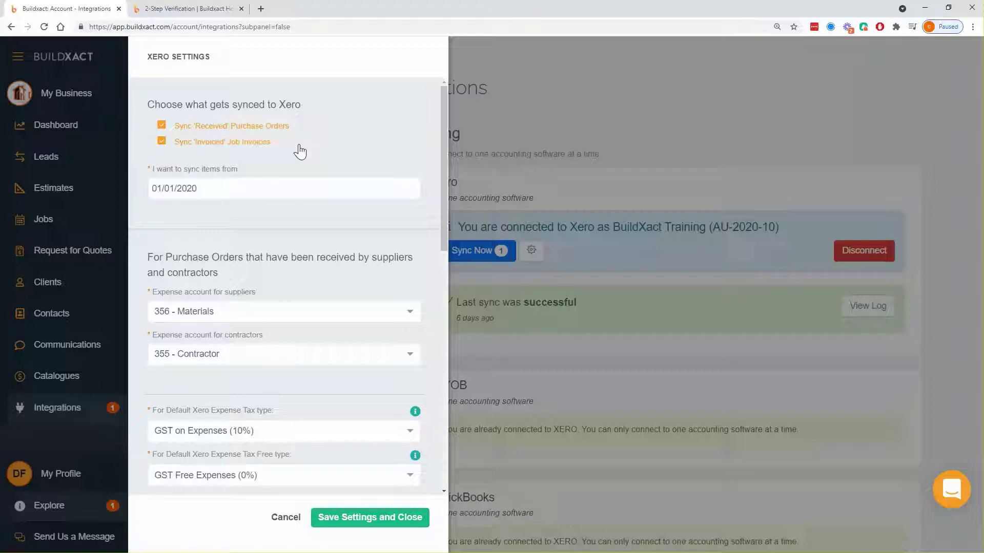
Step: Check the start date from which items are synced and its calendar, leaving the date as it is
left_click(227, 191)
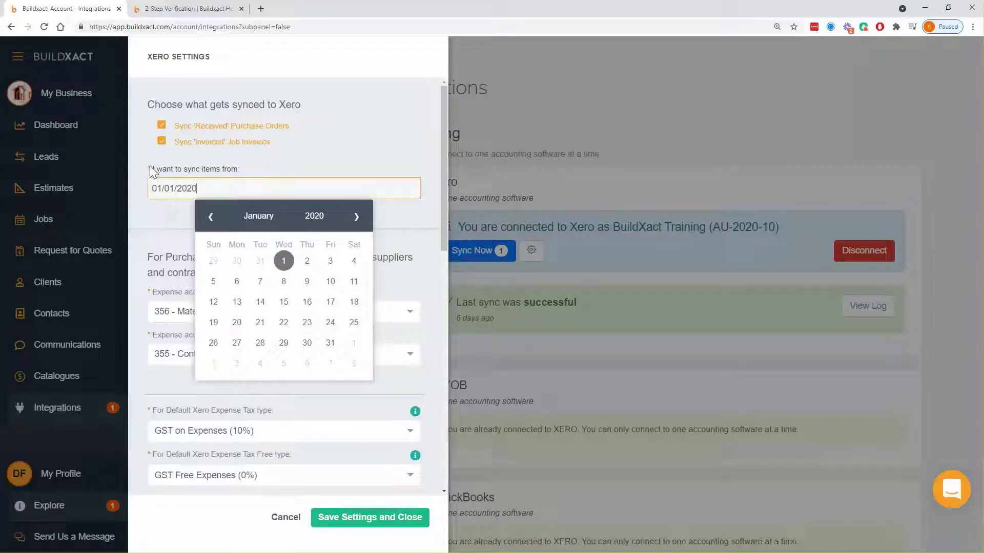
left_click_drag(150, 165, 243, 162)
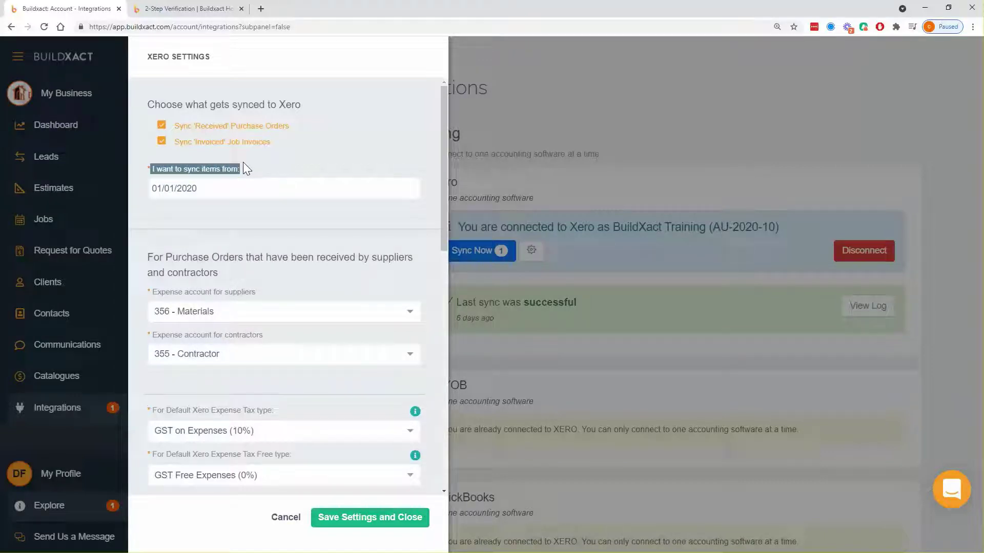
left_click(231, 193)
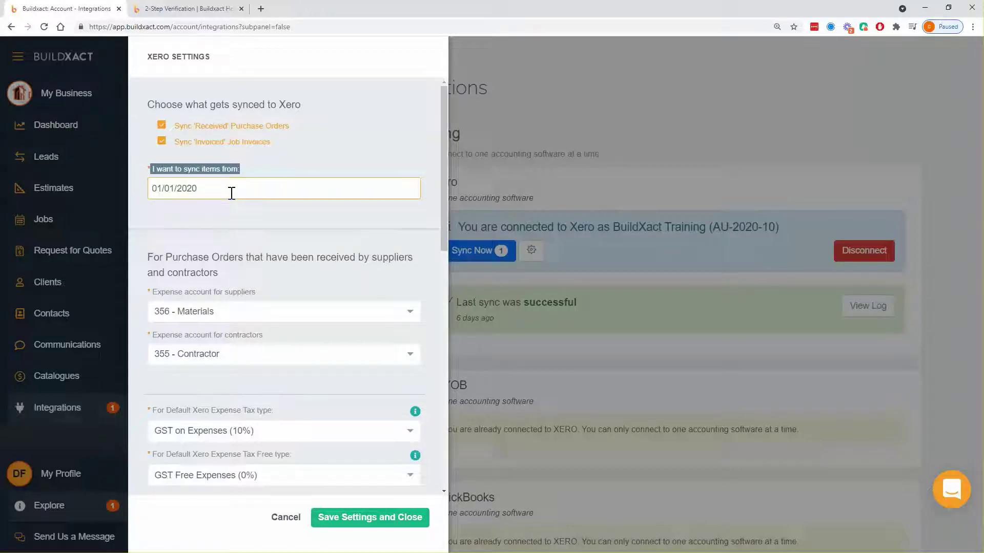
left_click(214, 191)
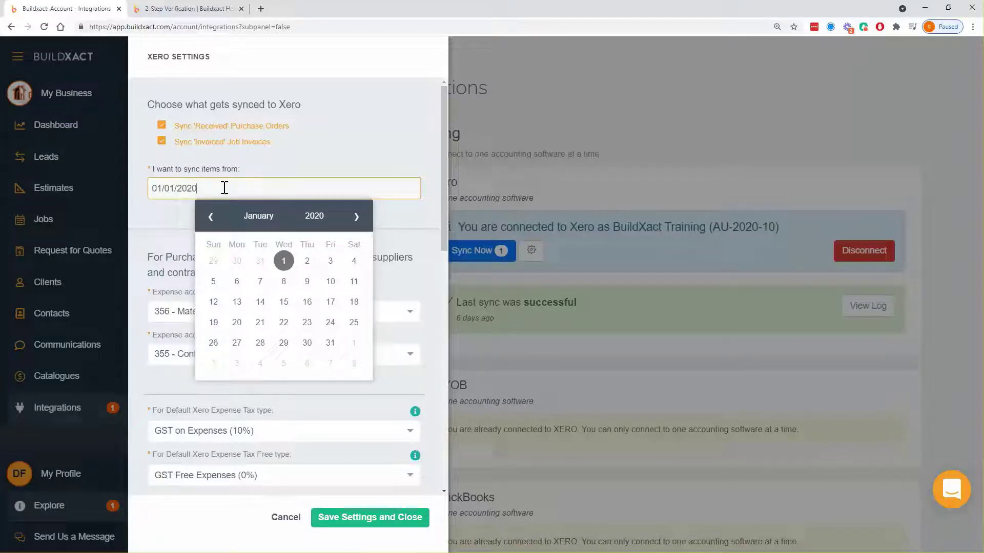
left_click(310, 154)
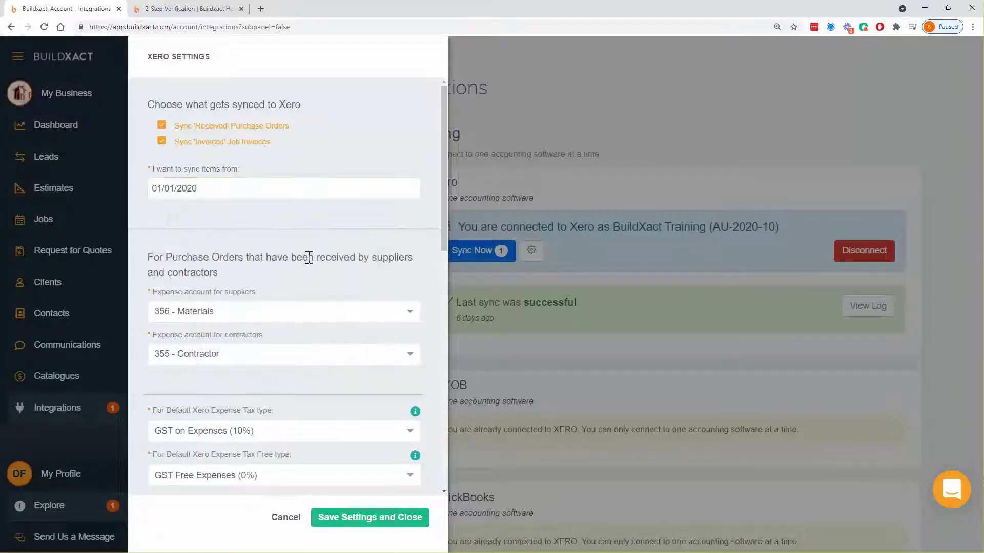
Step: Choose 356 - Materials as the expense account for suppliers in the received purchase orders section
scroll(308, 259, "down", 1)
scroll(308, 258, "down", 3)
left_click_drag(149, 100, 268, 211)
left_click(272, 222)
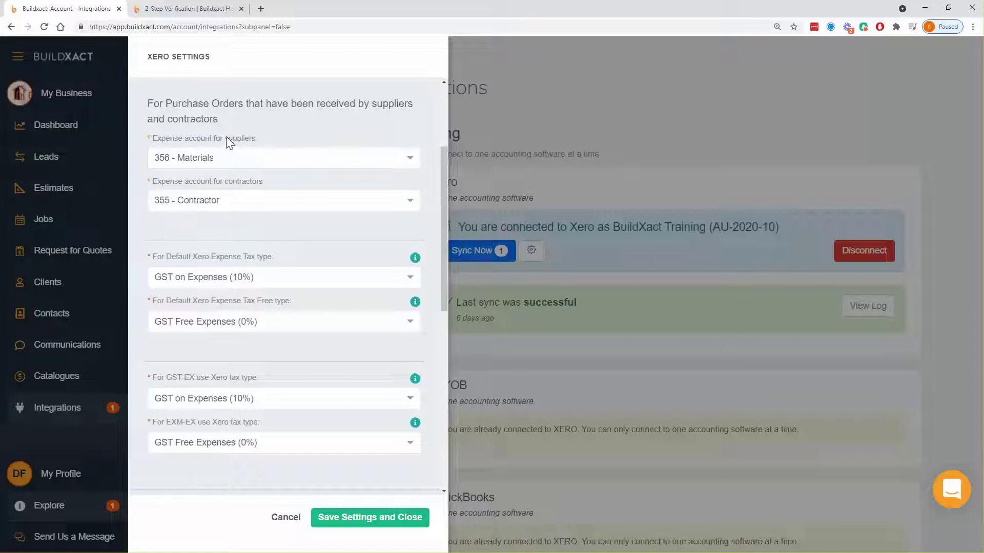
left_click_drag(226, 138, 266, 141)
left_click(230, 159)
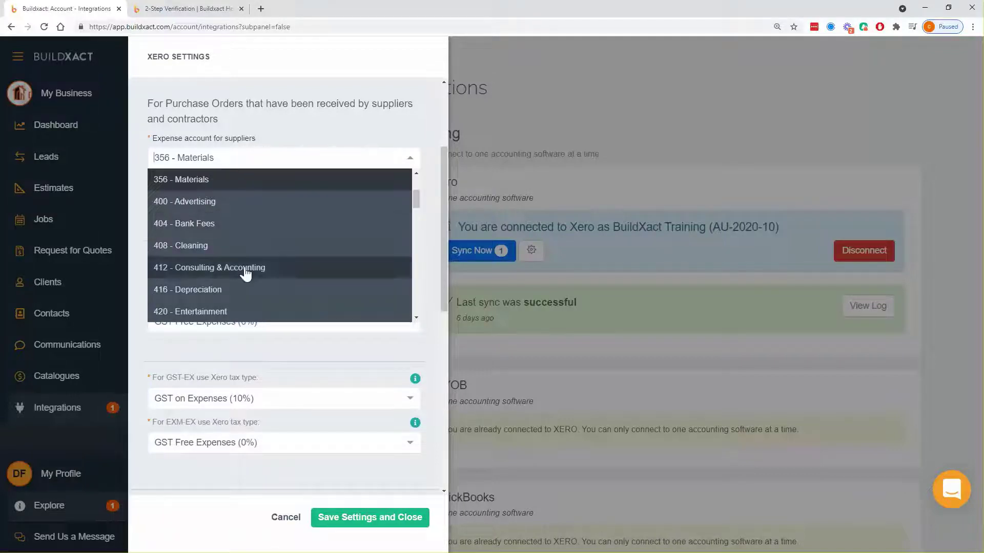
scroll(227, 285, "up", 1)
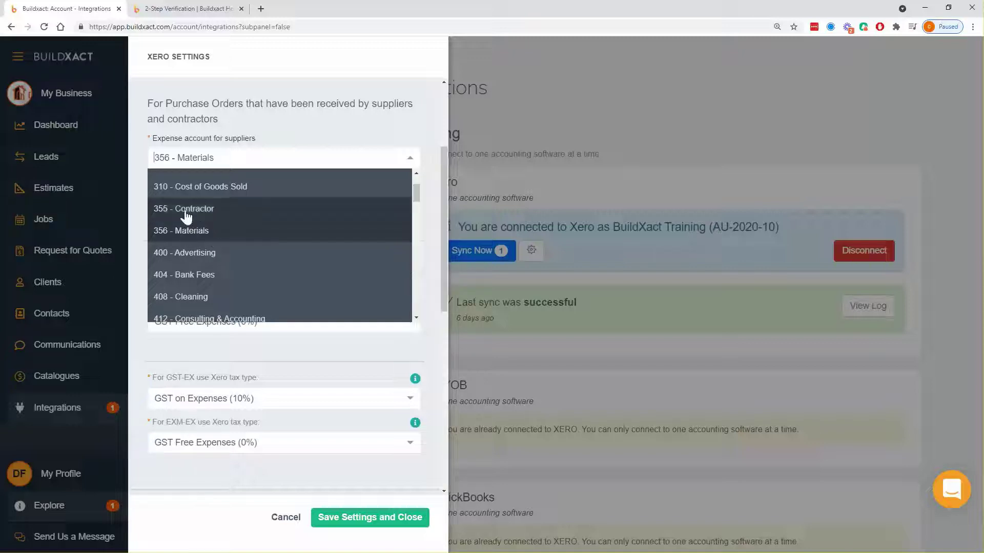
left_click(196, 240)
Step: Look through the expense accounts available for contractors without changing the selection
left_click_drag(263, 183, 149, 187)
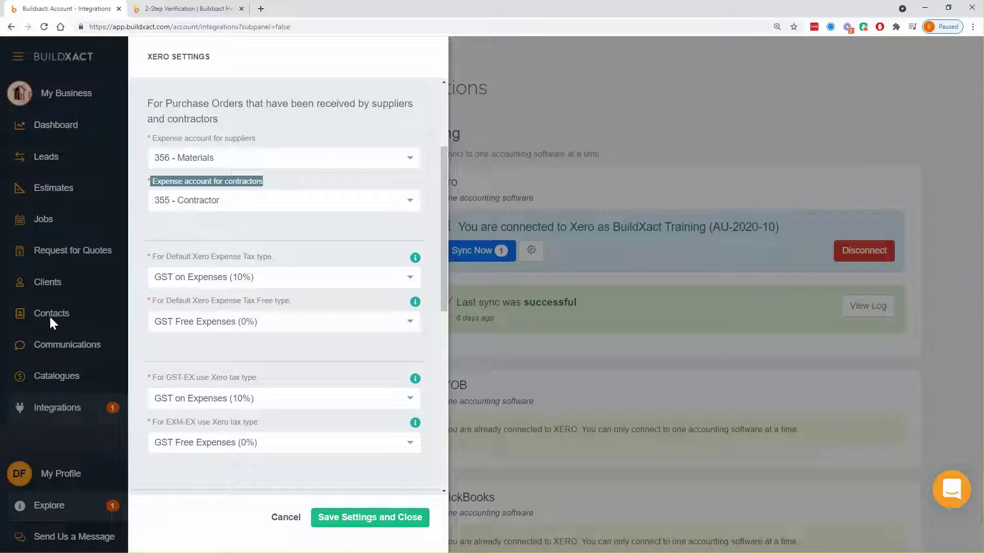
left_click(216, 201)
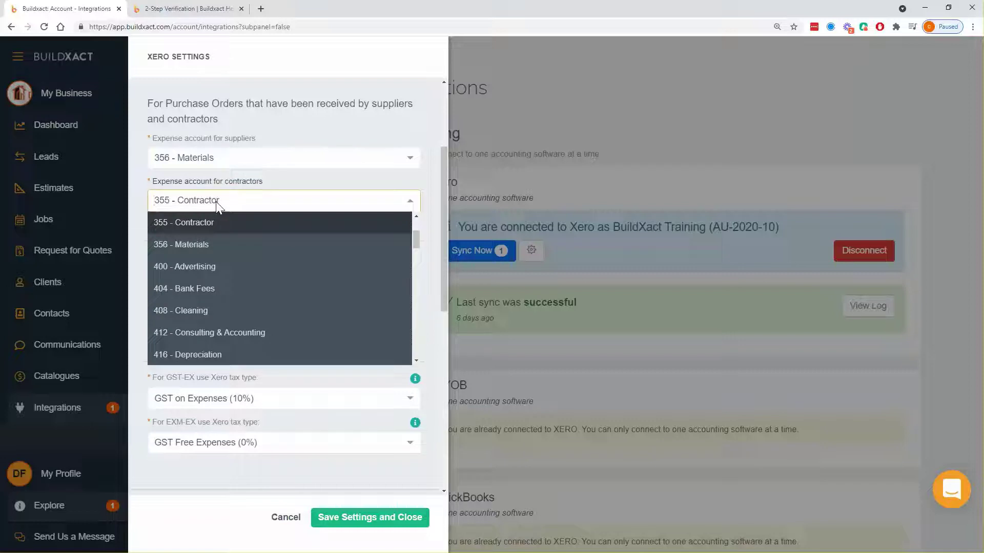
left_click(284, 193)
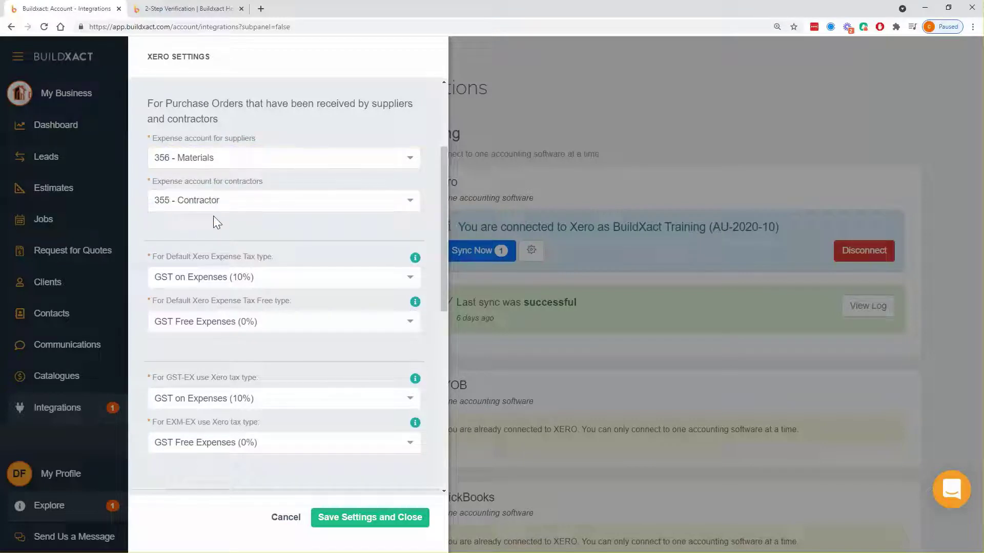
Step: Review the default Xero expense tax and tax-free types and the GST-EX and EXM-EX tax type mappings
scroll(281, 260, "down", 2)
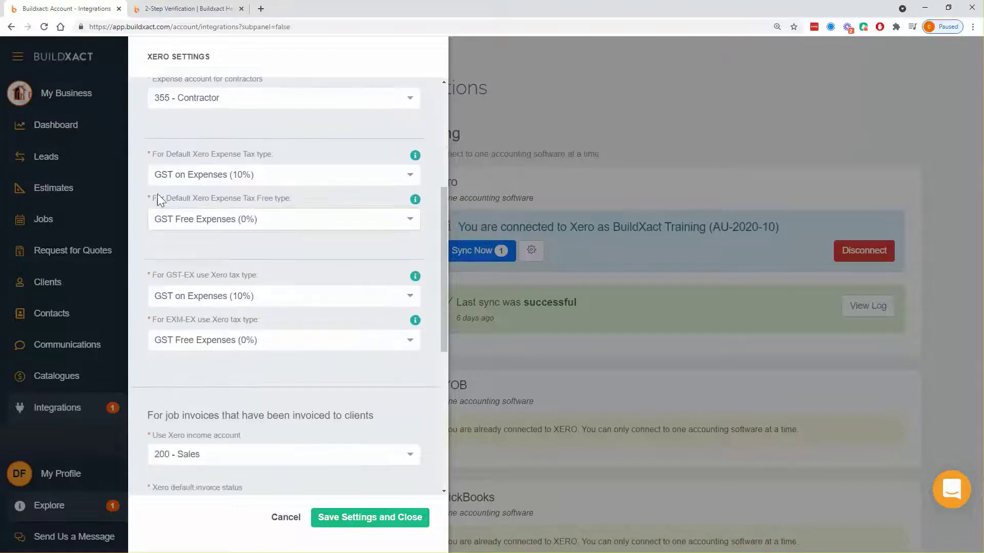
left_click_drag(145, 149, 284, 354)
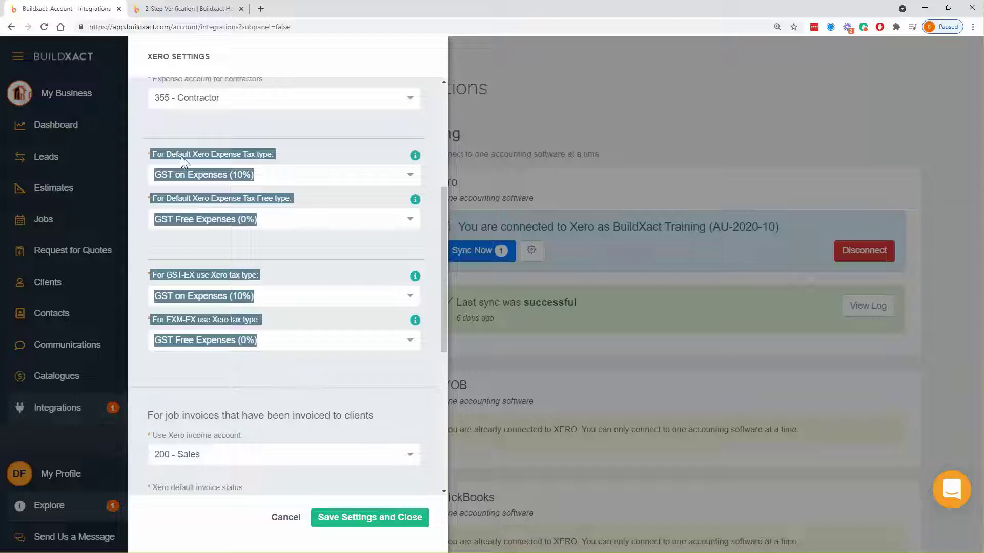
left_click(254, 364)
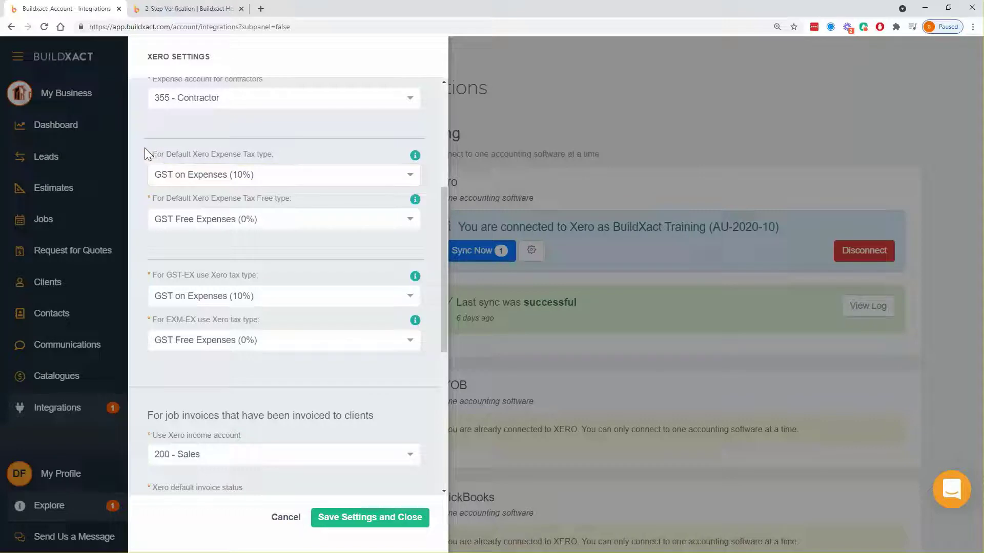
left_click_drag(145, 154, 279, 230)
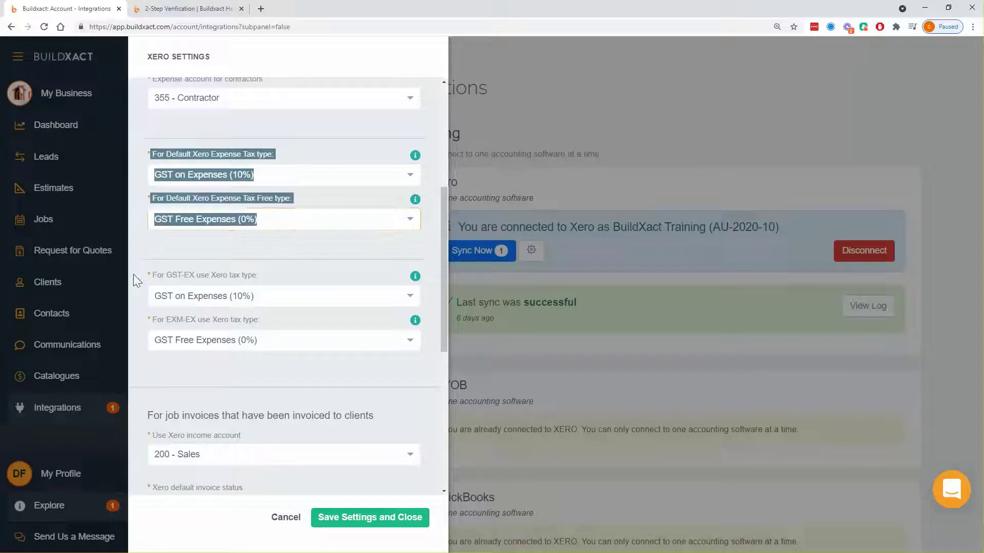
left_click_drag(139, 275, 263, 343)
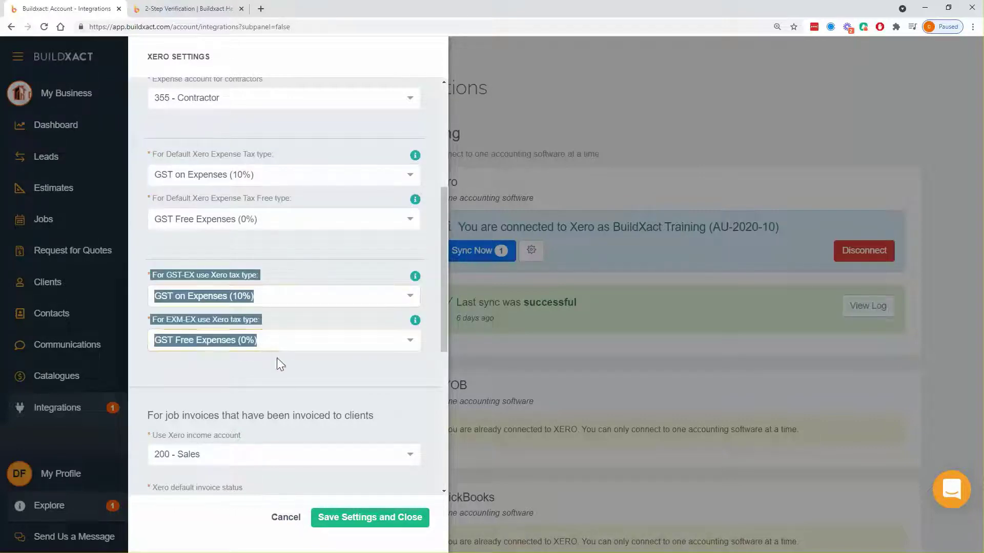
left_click(277, 358)
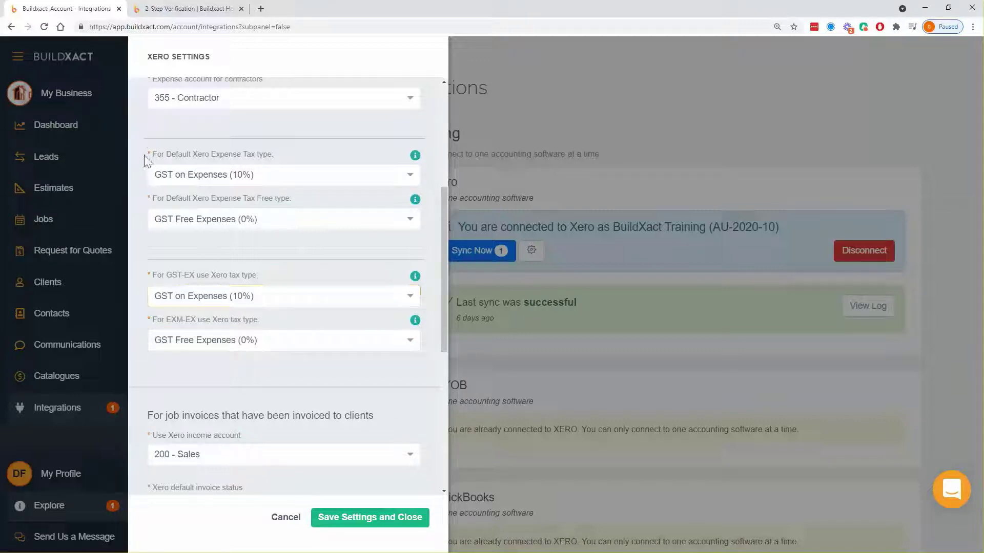
left_click_drag(144, 151, 248, 227)
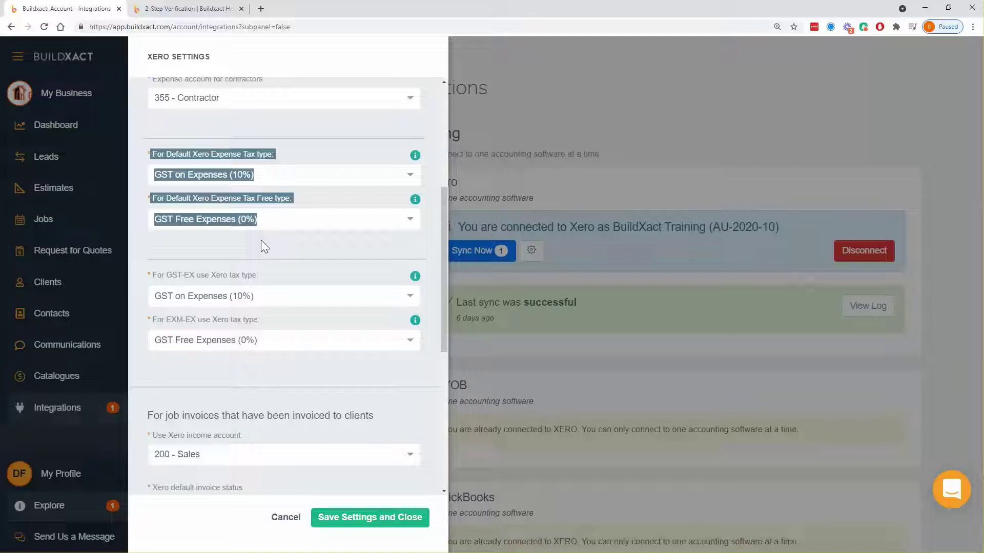
Step: Look through the default Xero expense tax type options and check the tax-free type, leaving both selections as they are
left_click(260, 240)
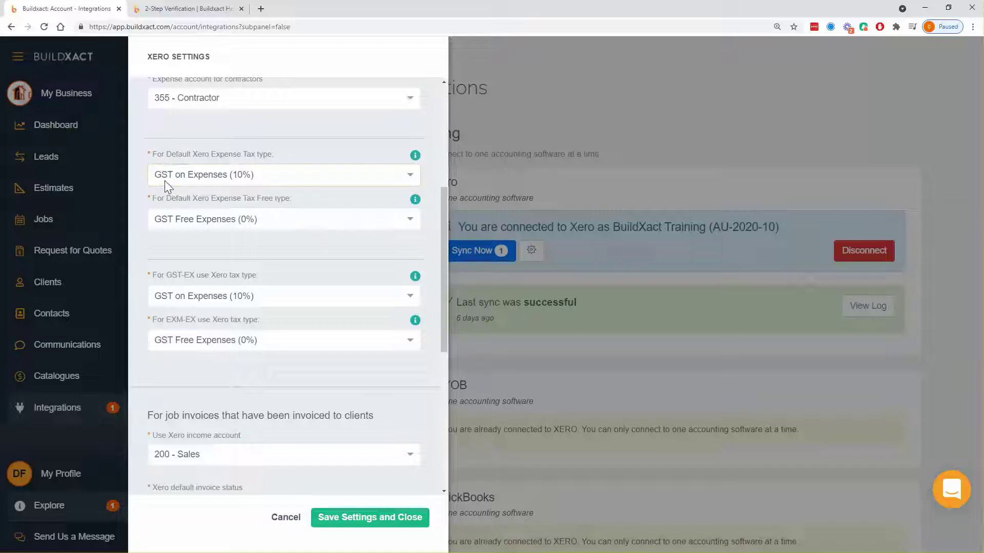
left_click(226, 176)
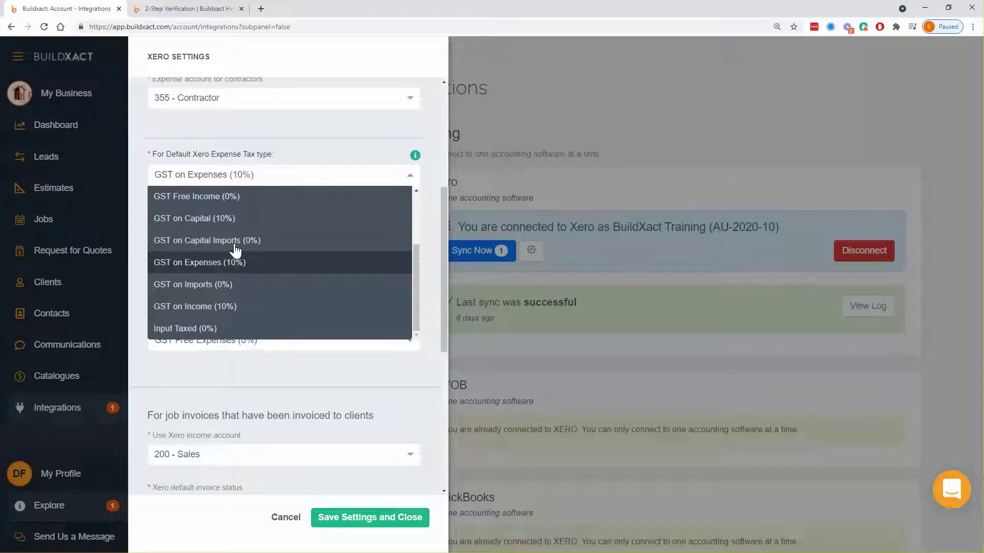
left_click(315, 160)
left_click(288, 174)
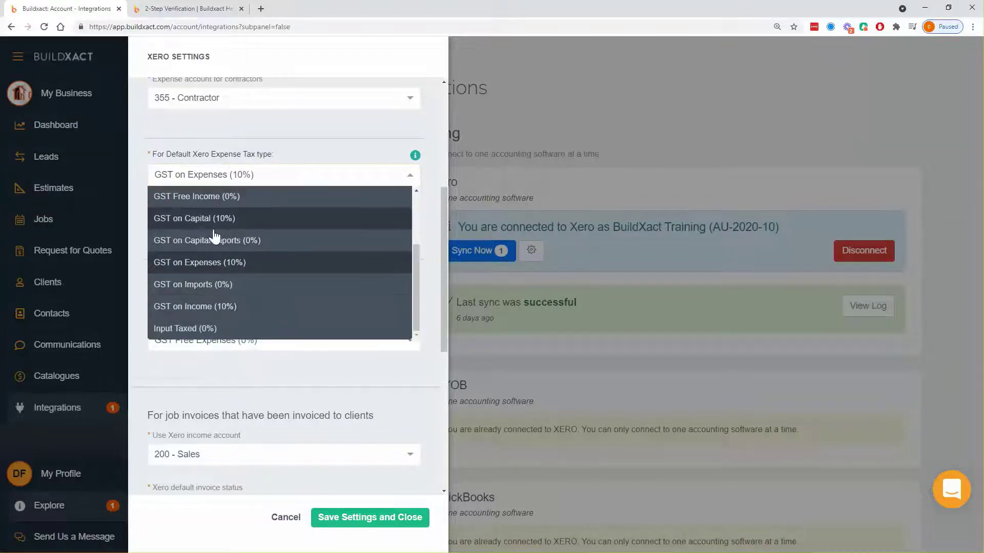
left_click(348, 132)
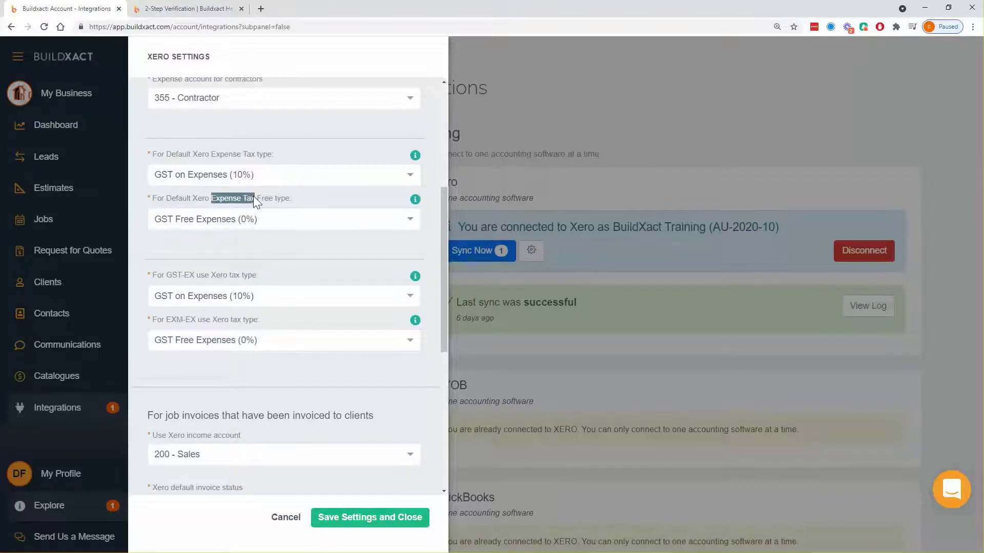
left_click_drag(254, 197, 258, 200)
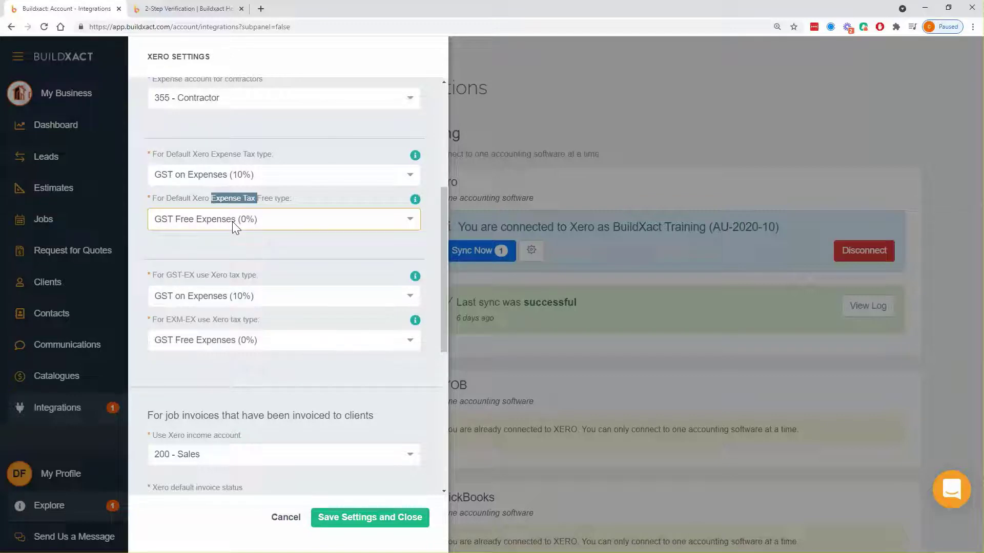
left_click(227, 244)
Step: Review the Xero tax types mapped to GST-EX and EXM-EX in the purchase orders section
scroll(226, 244, "down", 2)
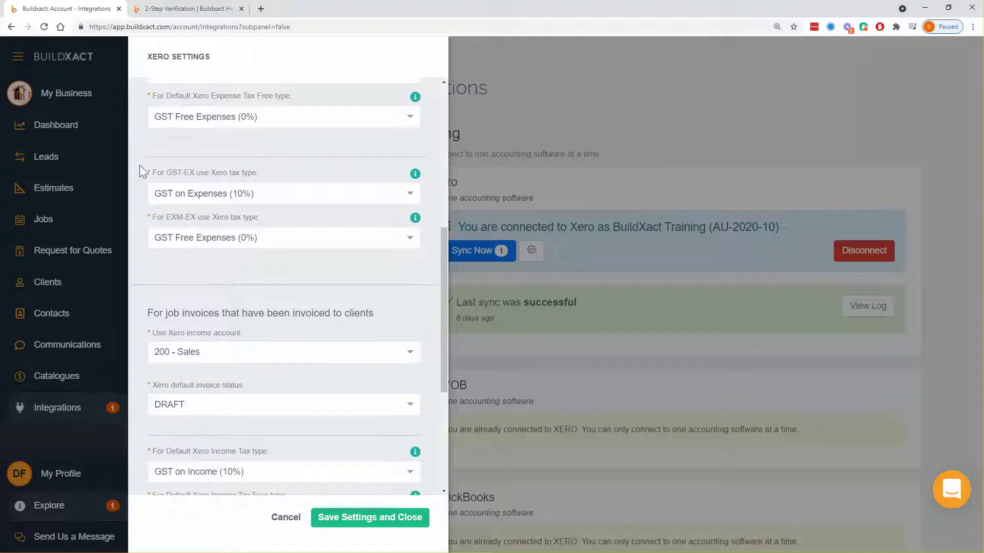
left_click_drag(140, 165, 258, 244)
scroll(296, 272, "up", 1)
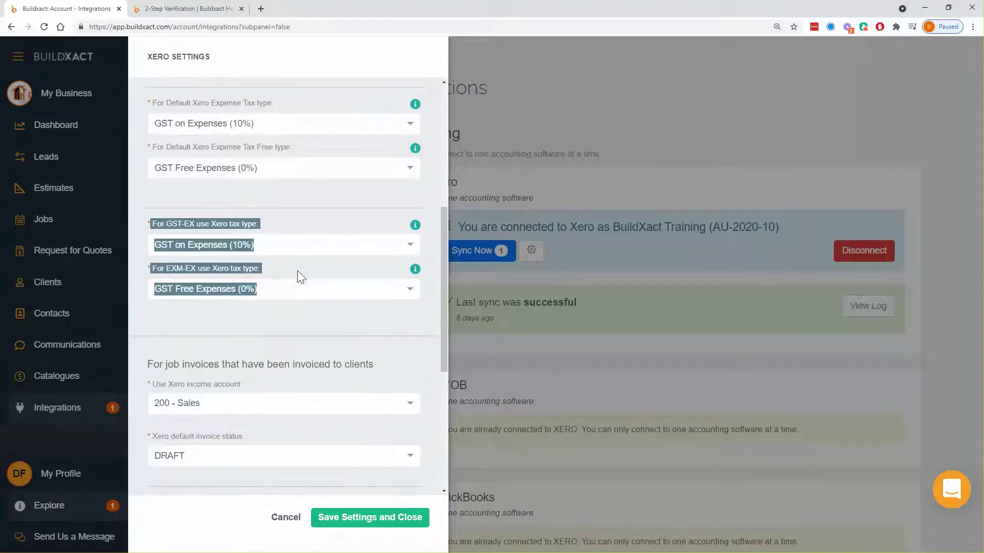
left_click(294, 309)
left_click_drag(149, 223, 235, 291)
left_click(248, 306)
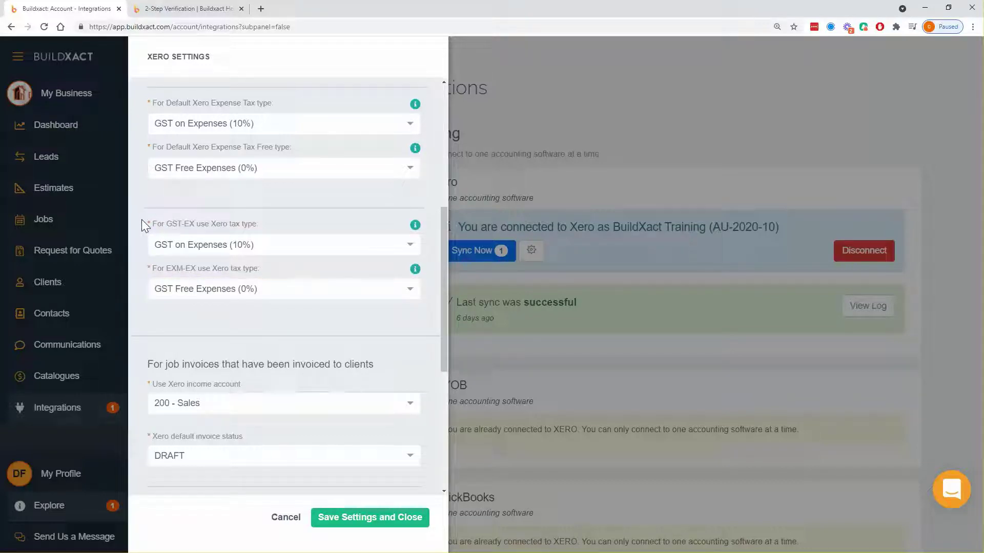
left_click_drag(142, 221, 260, 312)
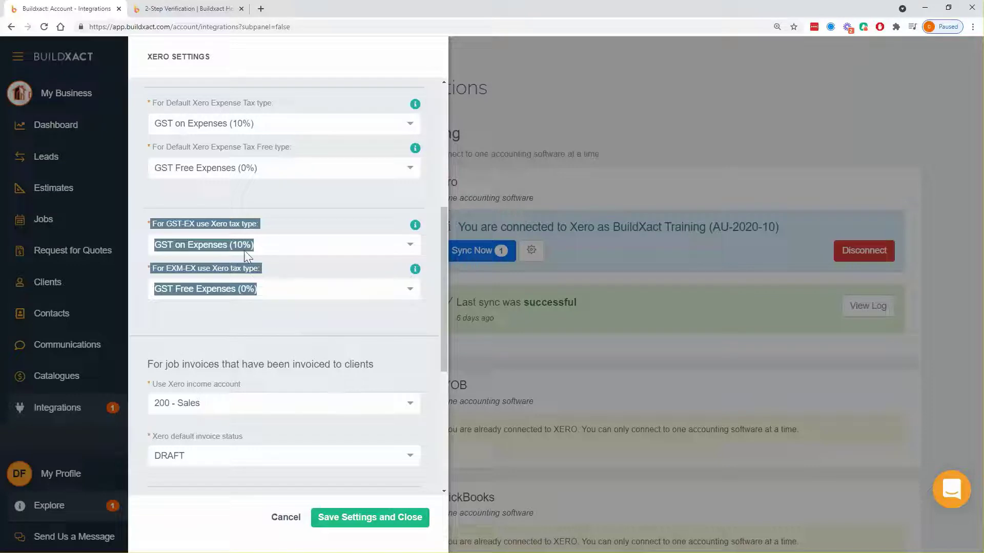
left_click(275, 239)
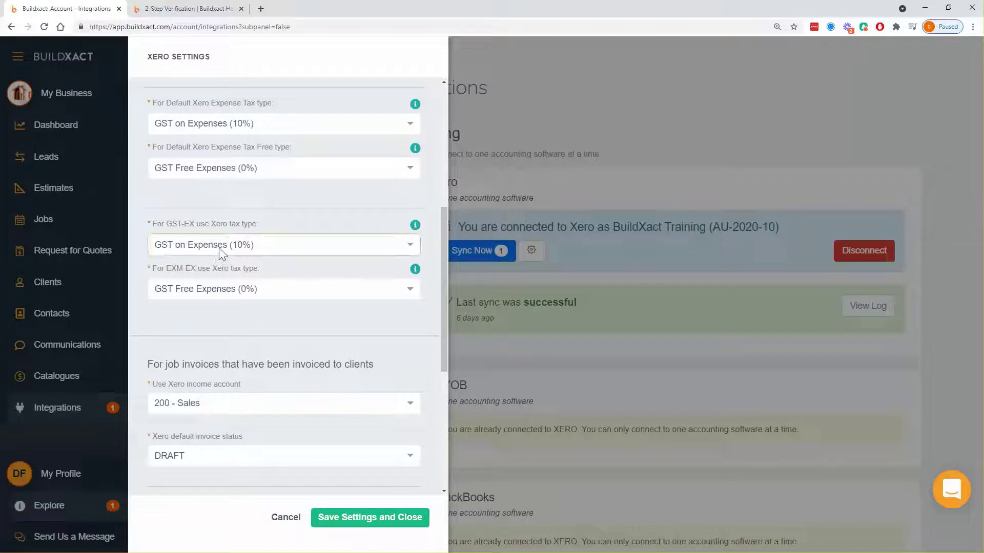
left_click_drag(146, 221, 258, 294)
left_click(251, 269)
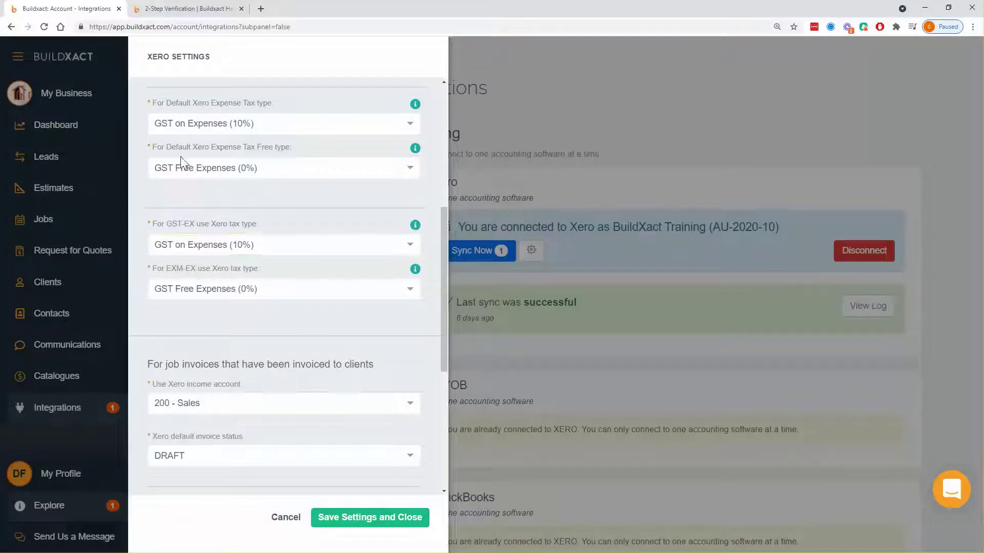
Step: Compare the default Xero expense tax types with the GST-EX and EXM-EX mappings
left_click_drag(142, 110, 256, 164)
left_click(270, 199)
left_click_drag(188, 229, 196, 230)
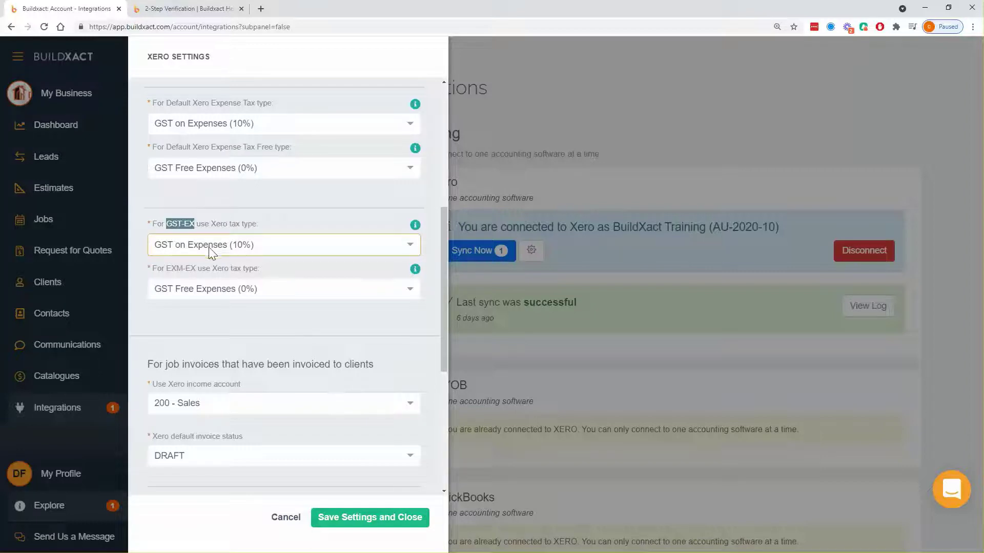
left_click(164, 275)
left_click_drag(167, 268, 196, 269)
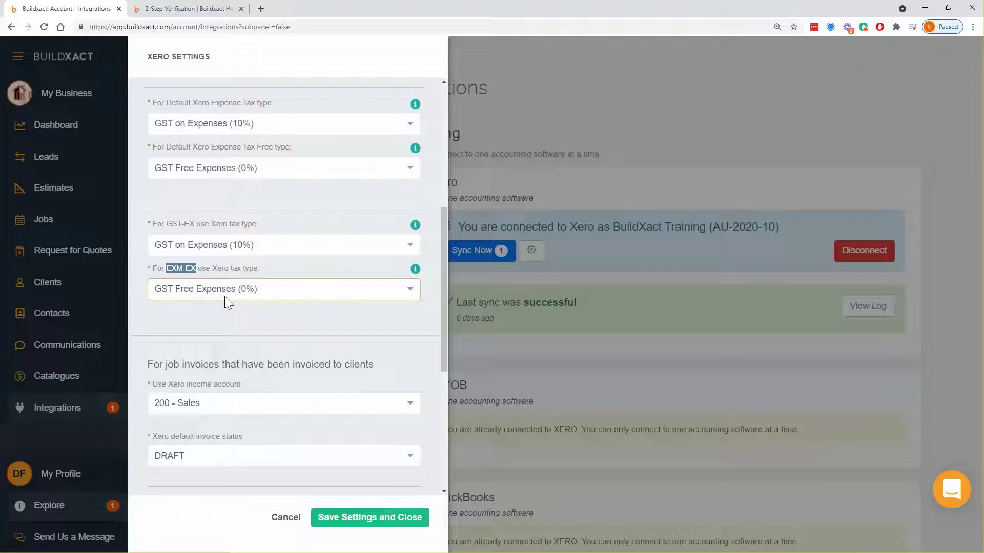
Step: Look through the Xero income accounts available for job invoices invoiced to clients without changing the selection
scroll(302, 315, "down", 1)
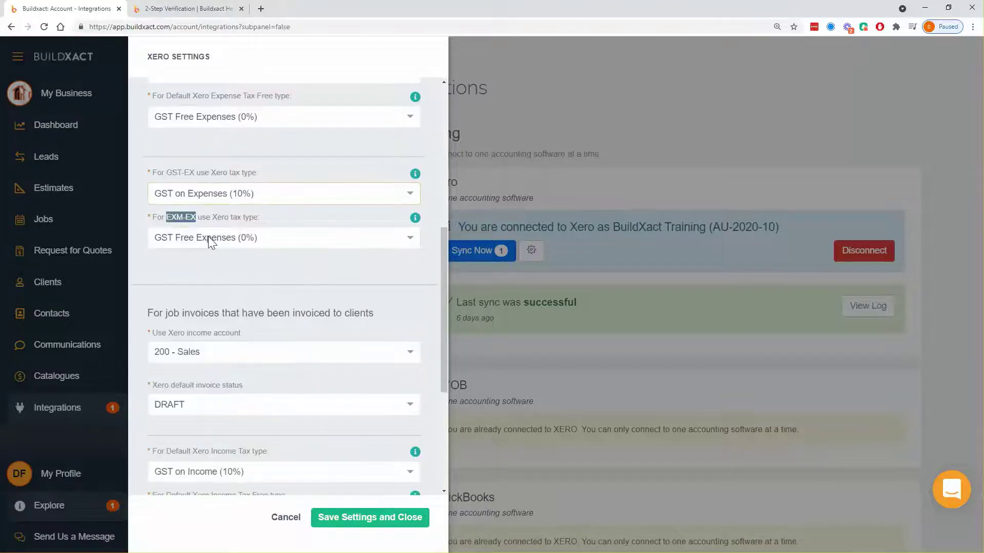
scroll(281, 270, "down", 1)
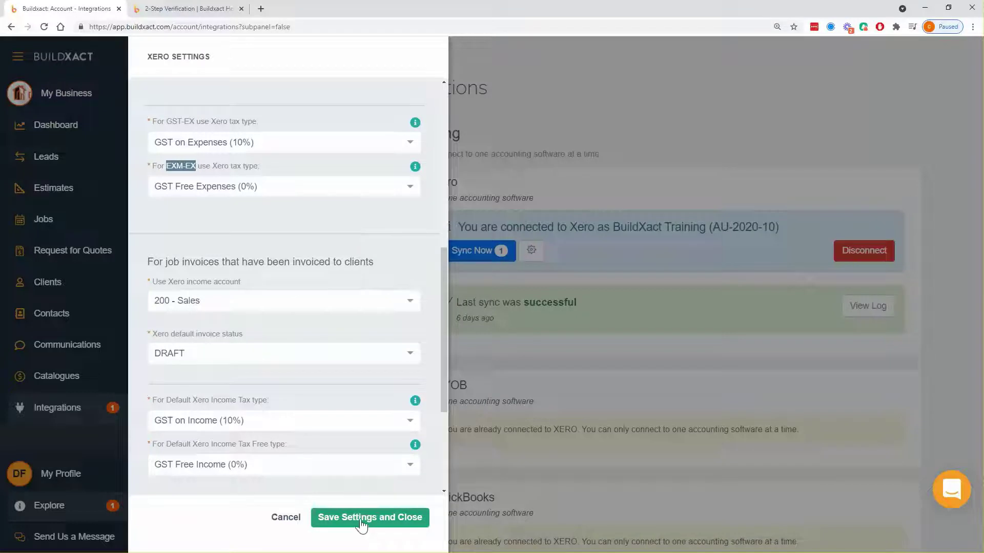
scroll(177, 278, "down", 2)
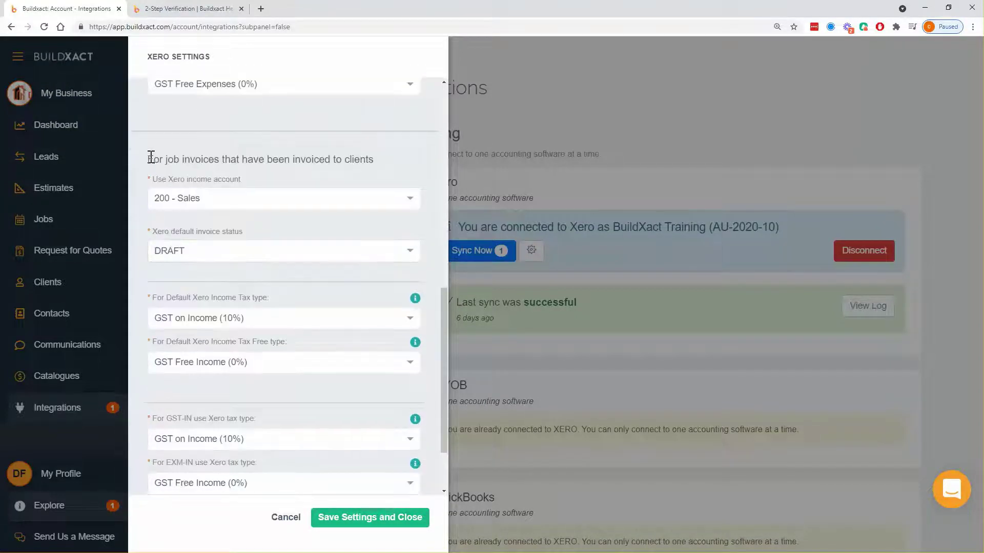
left_click_drag(151, 157, 332, 214)
left_click(330, 225)
left_click(259, 204)
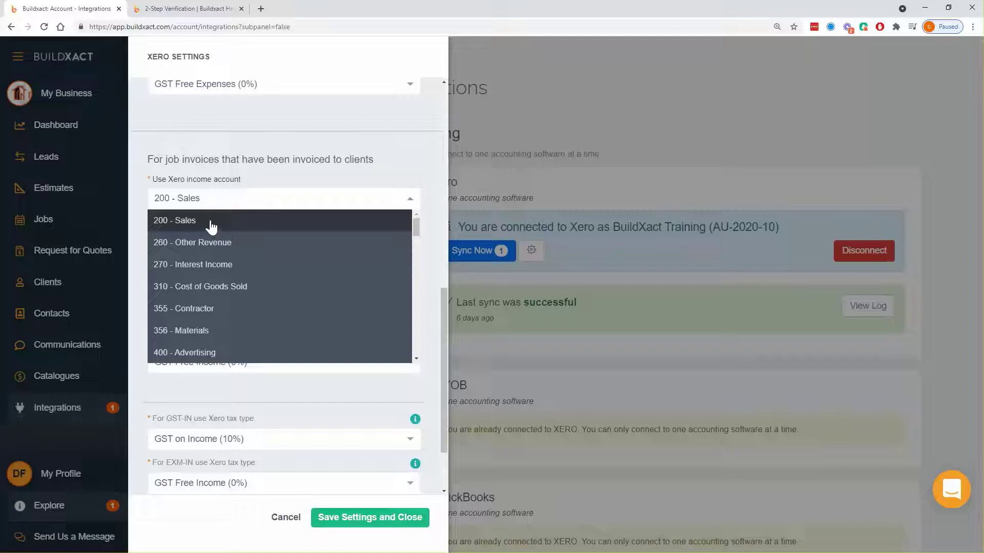
left_click(266, 195)
Step: Review the Xero default invoice status options for job invoices and choose DRAFT
scroll(287, 256, "down", 2)
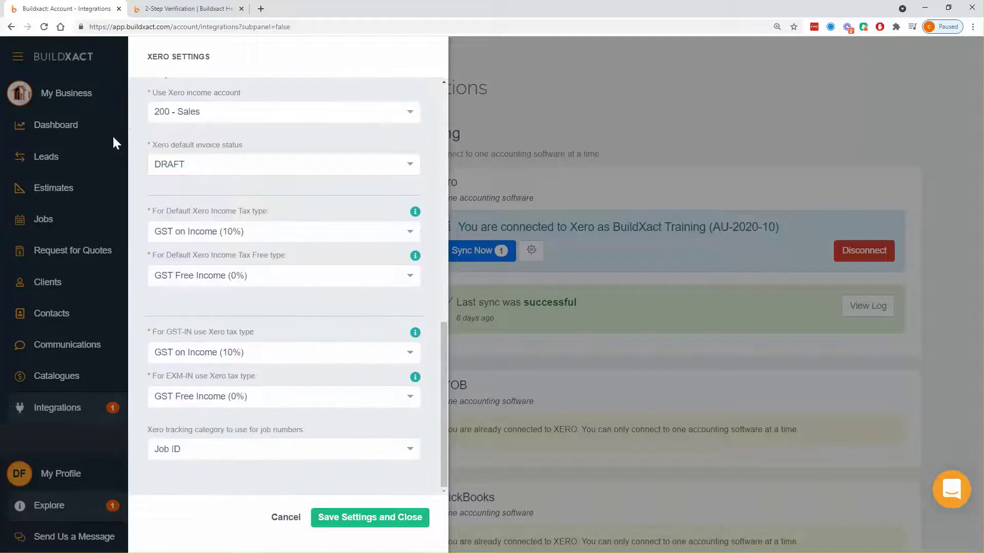
left_click_drag(147, 138, 185, 158)
left_click(204, 183)
left_click(194, 167)
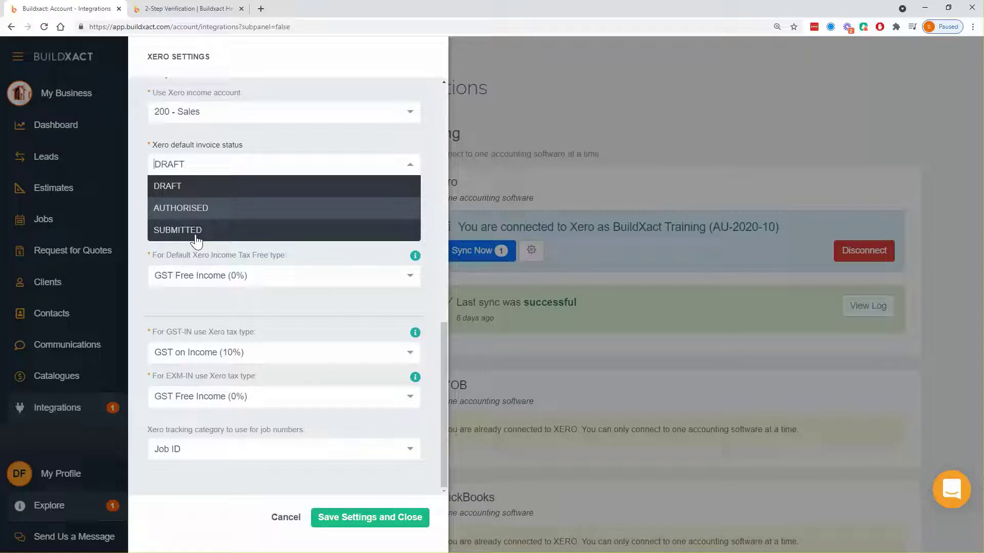
left_click(178, 186)
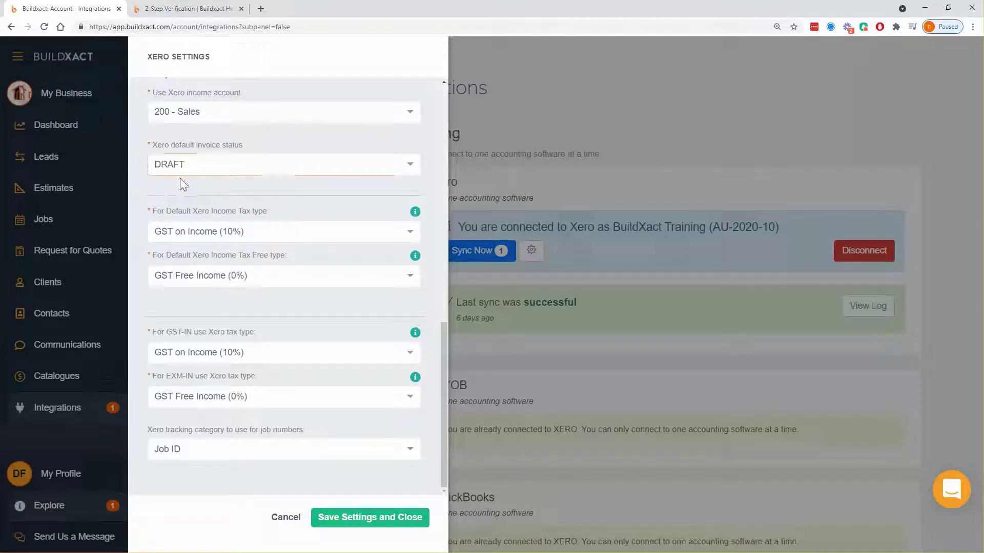
left_click(177, 177)
Step: Review the default Xero income tax type and the default income tax-free type
left_click_drag(139, 204, 281, 285)
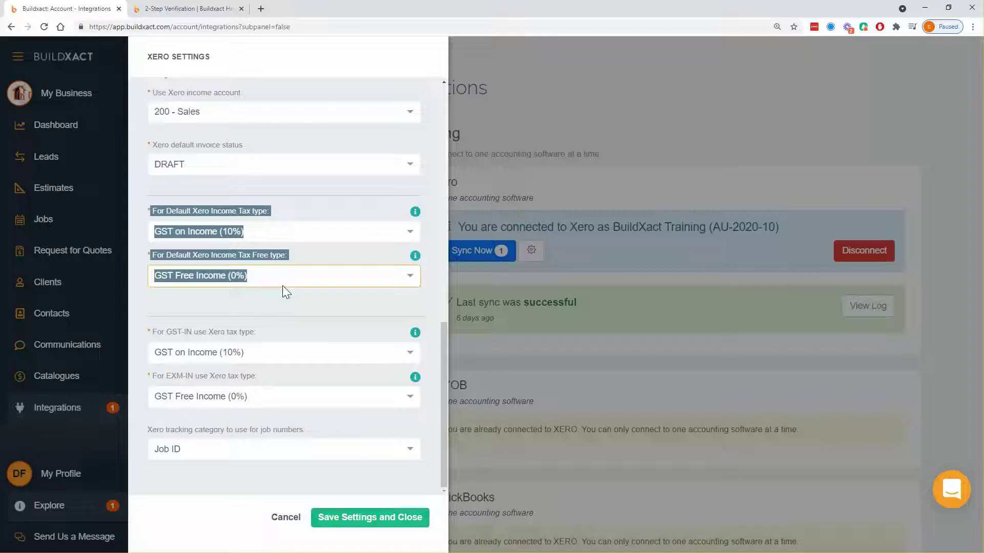
left_click(271, 309)
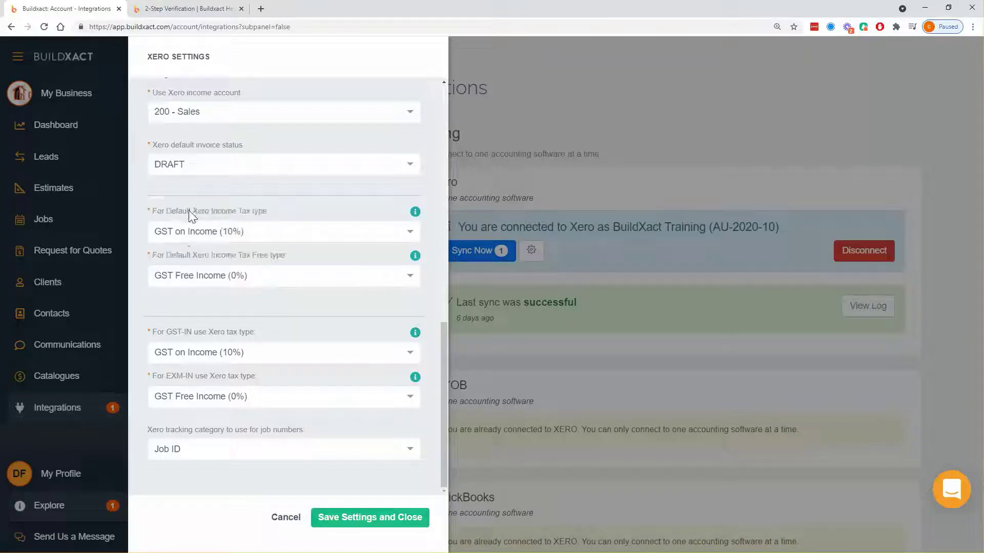
left_click_drag(190, 211, 159, 240)
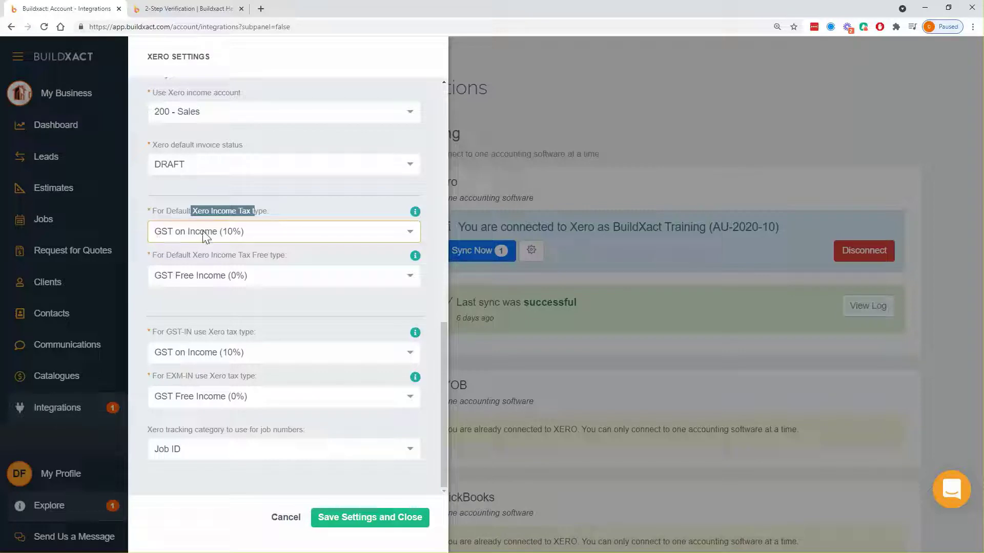
left_click_drag(210, 255, 263, 257)
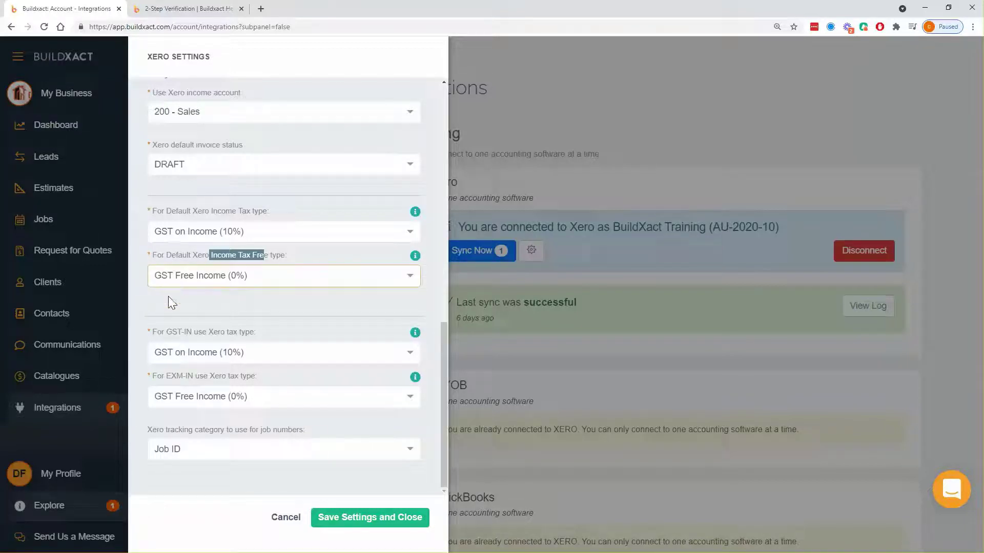
left_click(260, 302)
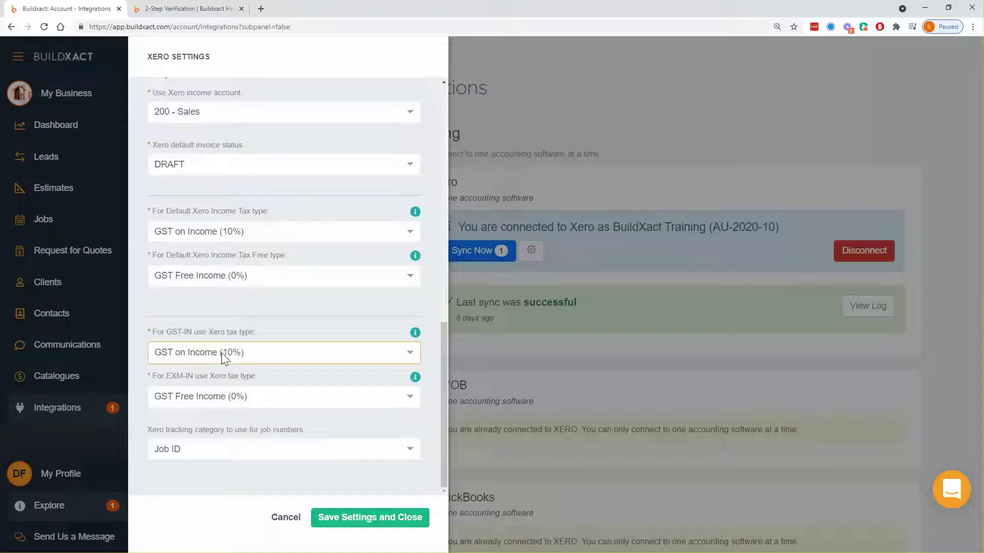
Step: Compare the GST-IN and EXM-IN mappings with the income defaults and look through the GST-IN tax types without changing anything
left_click_drag(145, 332, 266, 402)
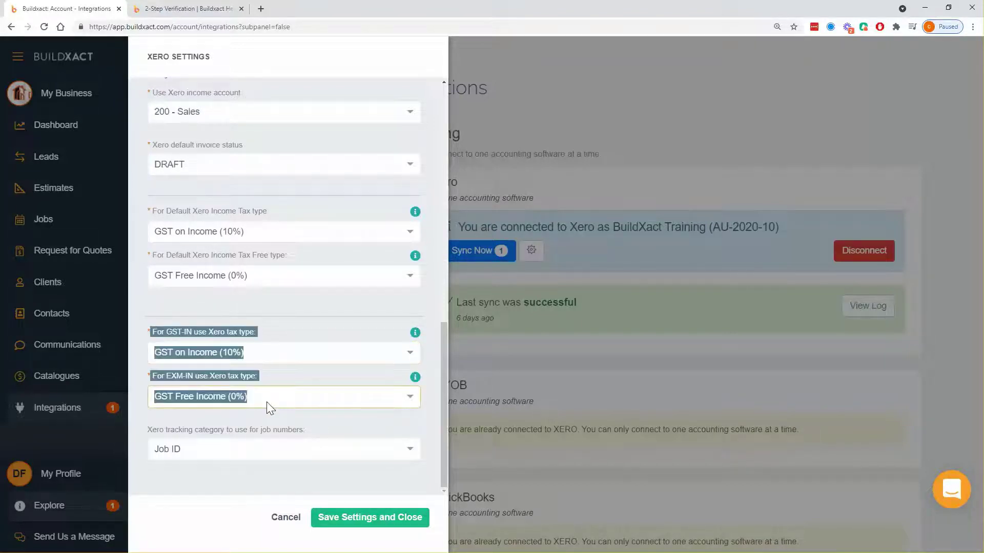
left_click_drag(148, 210, 257, 279)
left_click(274, 314)
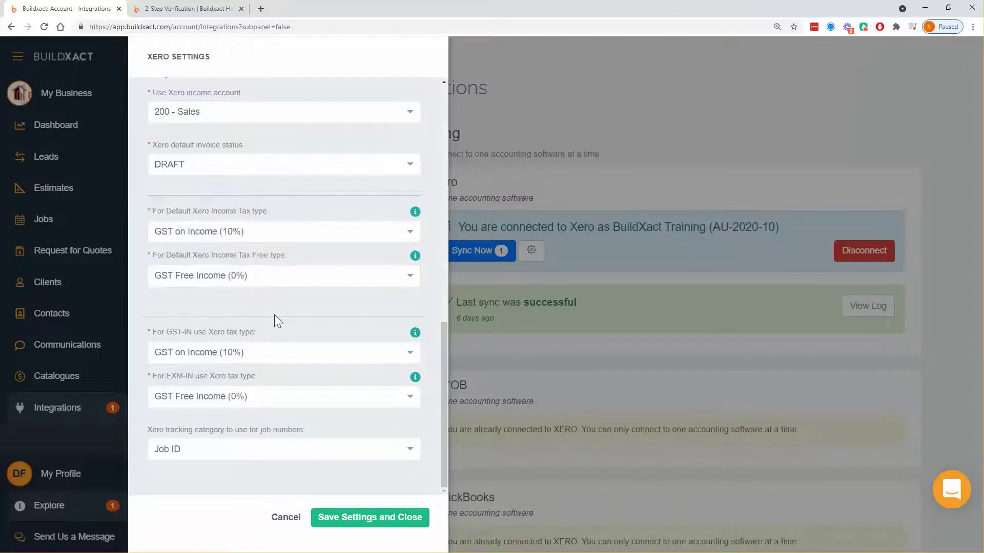
left_click(210, 353)
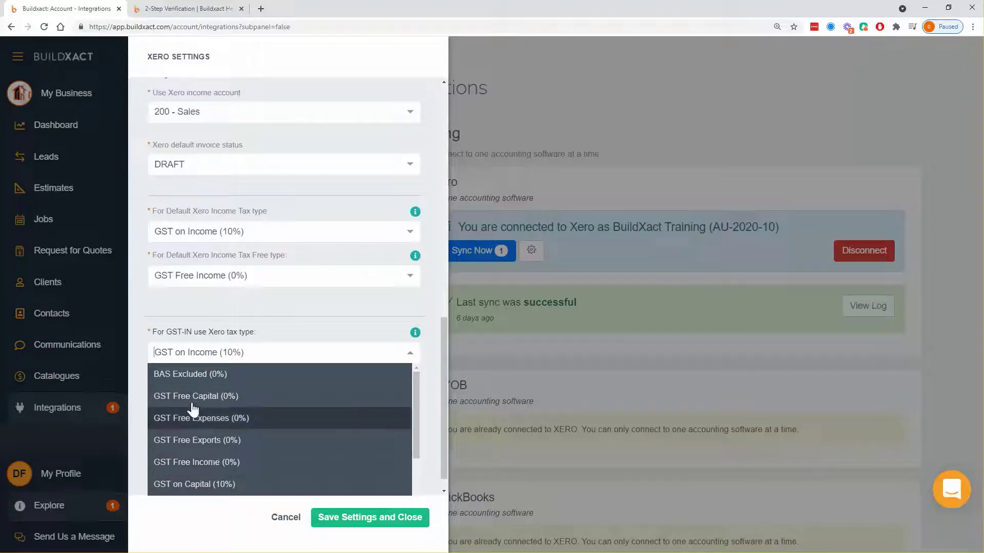
left_click(288, 331)
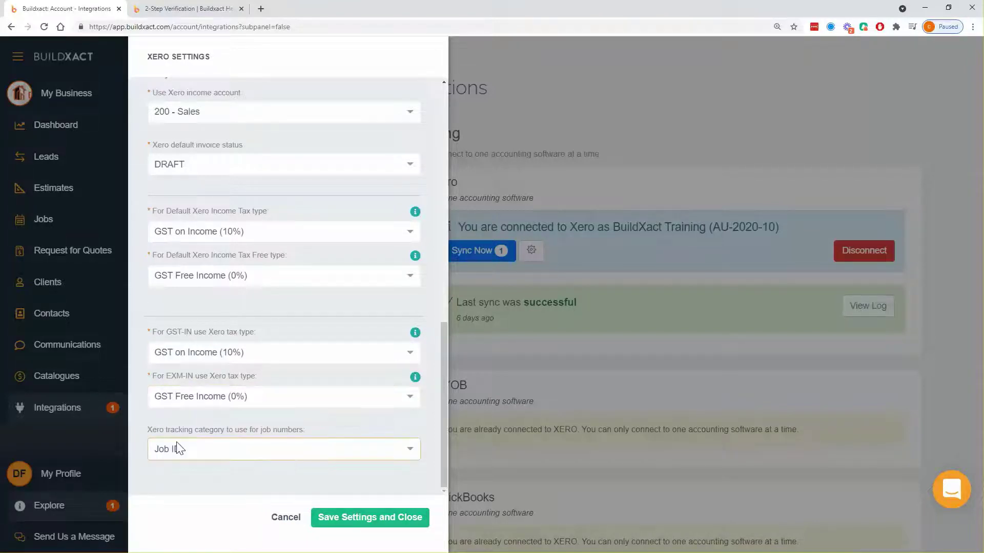
Step: Check the Xero tracking category options for job numbers, keep Job ID, and save the Xero settings
left_click(198, 454)
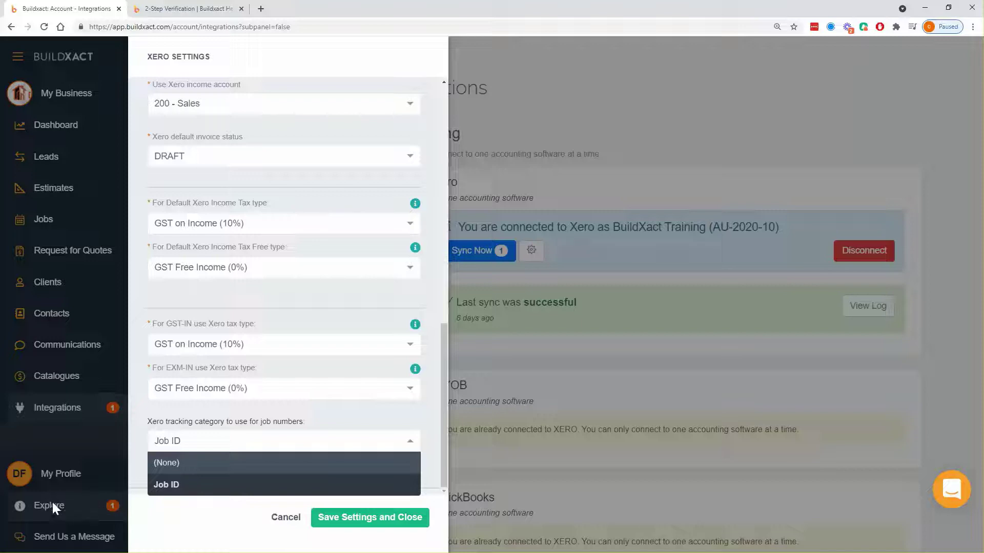
left_click(218, 528)
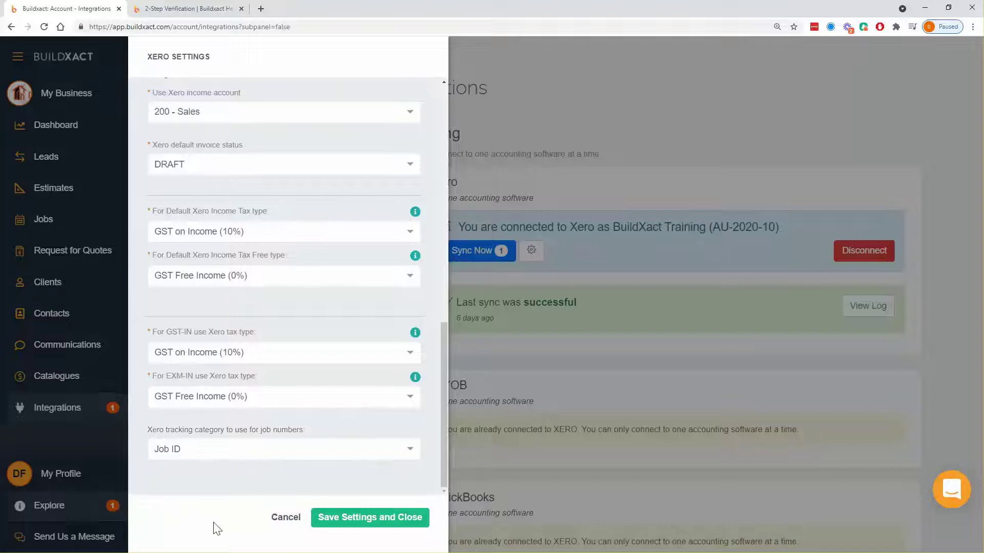
left_click(367, 518)
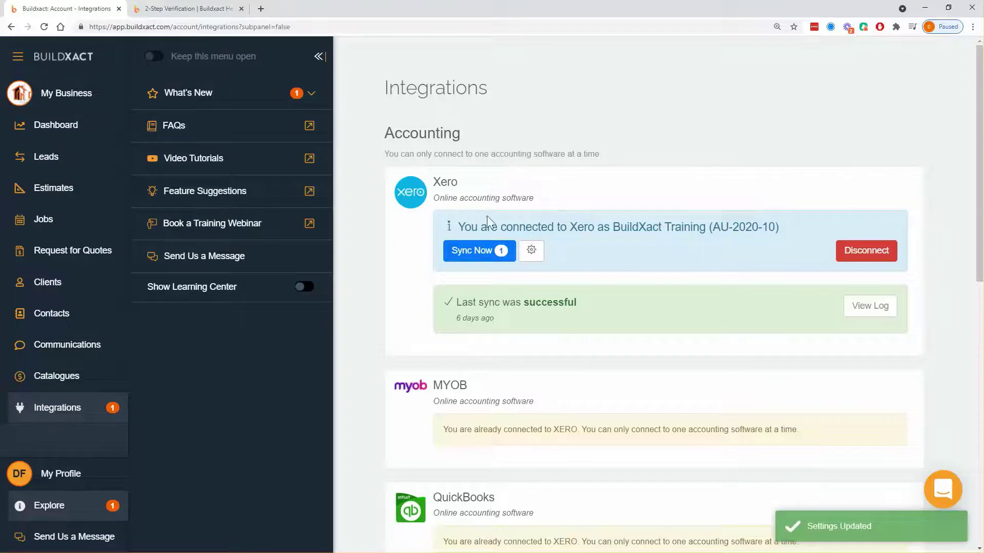
Step: Reopen the Xero settings to check the supplier and contractor expense accounts, and close them without saving
left_click(532, 256)
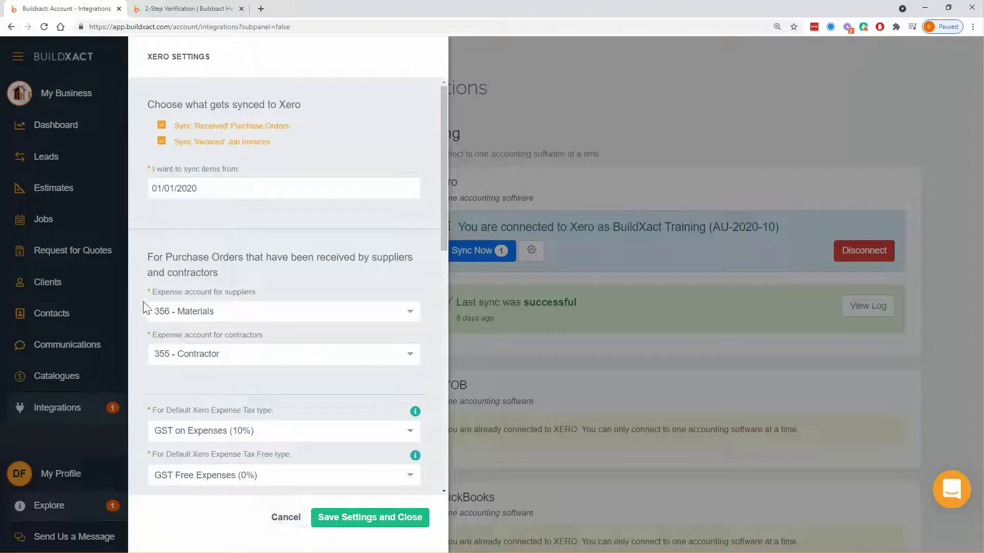
left_click_drag(147, 311, 220, 360)
left_click(234, 373)
left_click(285, 517)
Step: Open the details of the Buildxact Training contact from the contacts list
left_click(15, 324)
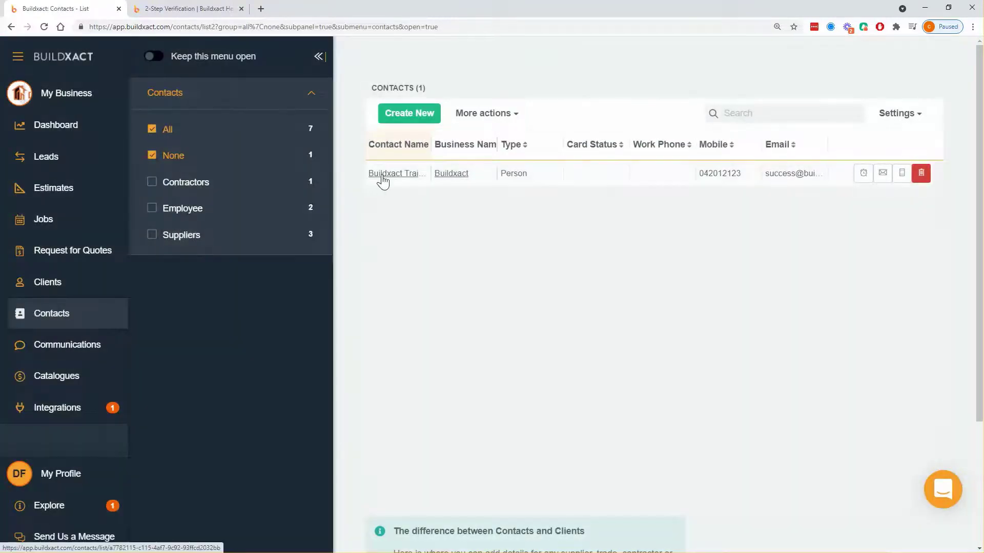
left_click(384, 174)
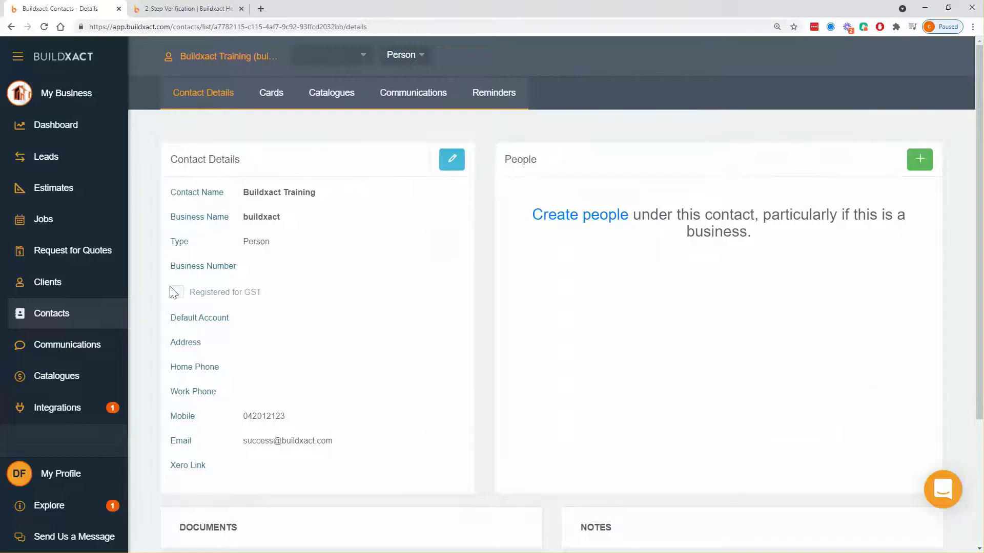
Step: Open the Buildxact Training contact for editing, look through the default account options, and leave without changing anything
left_click(449, 163)
left_click(188, 429)
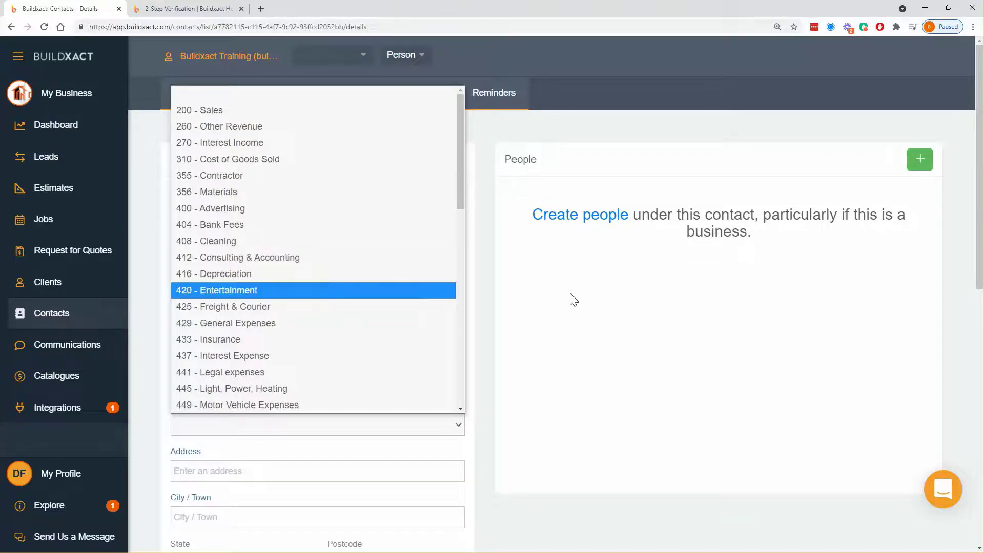
left_click(509, 120)
left_click(452, 163)
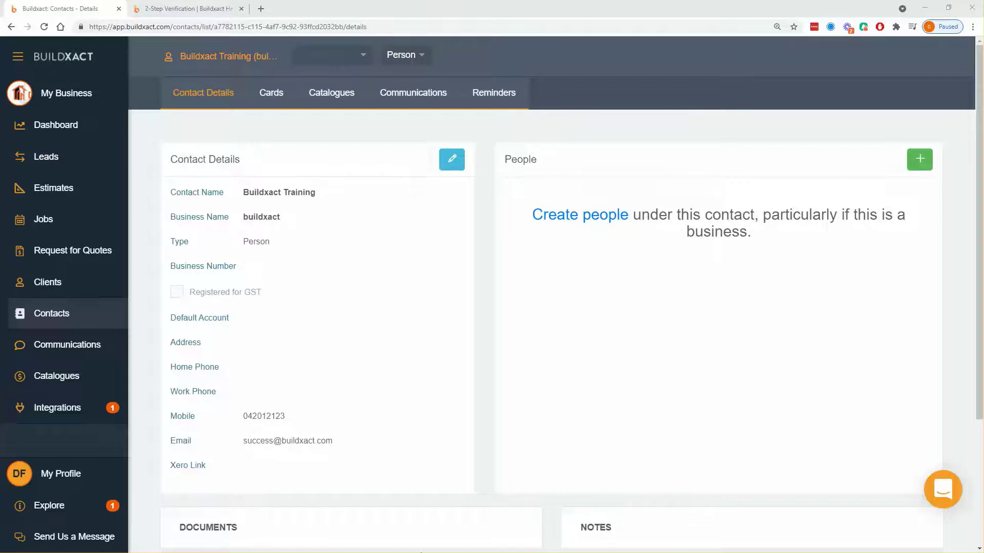
Step: Open the Single Storey example job's purchase orders and check the accounting sync marks beside the order numbers
left_click(56, 225)
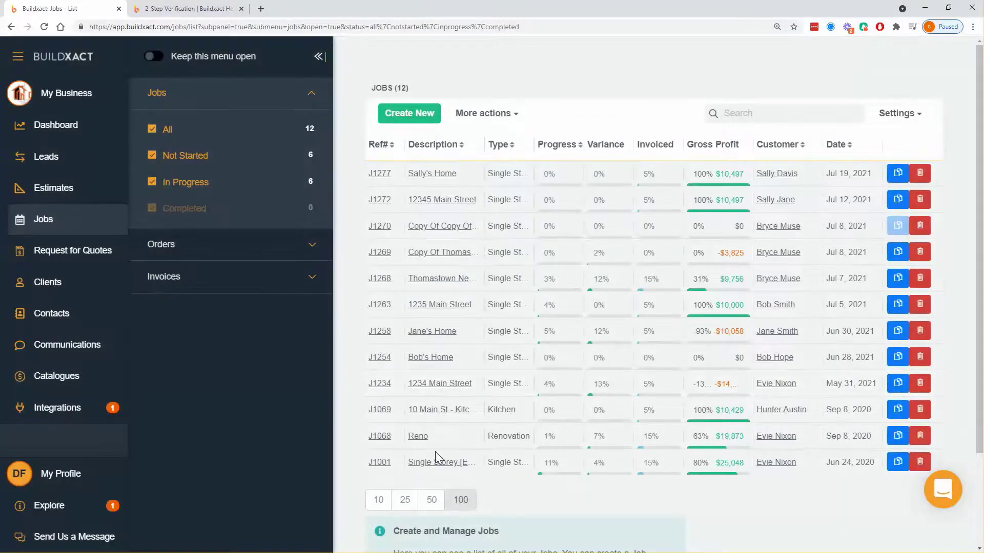
left_click(434, 464)
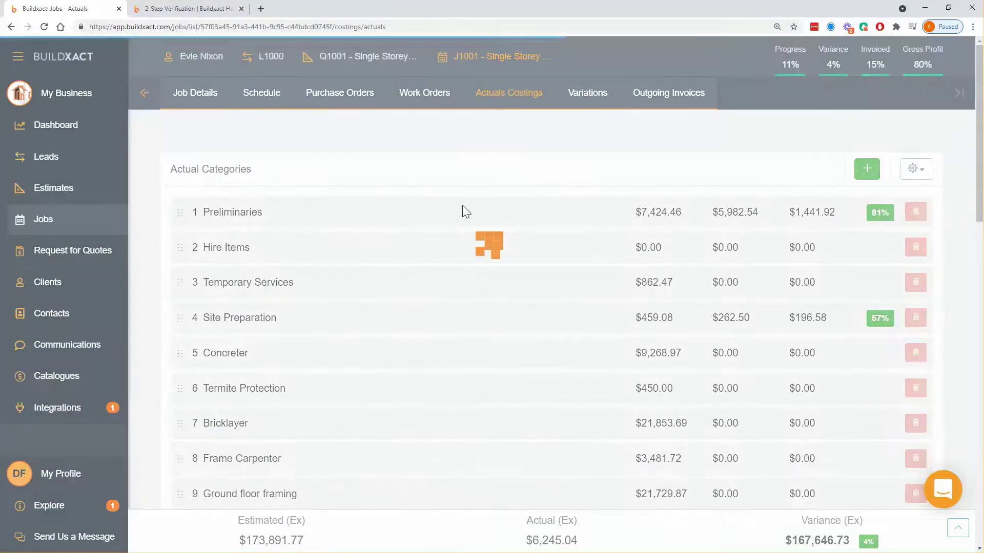
left_click(334, 104)
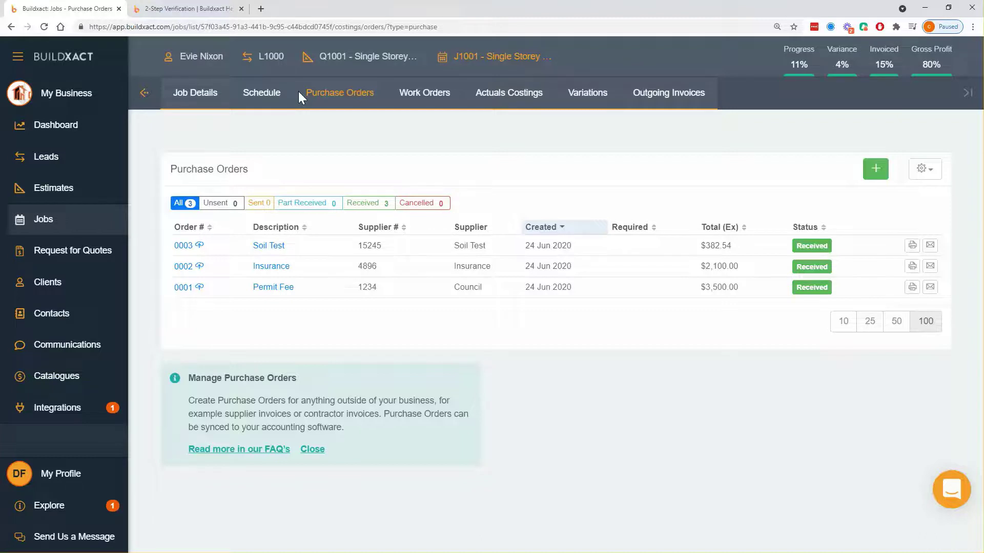
left_click_drag(299, 92, 376, 101)
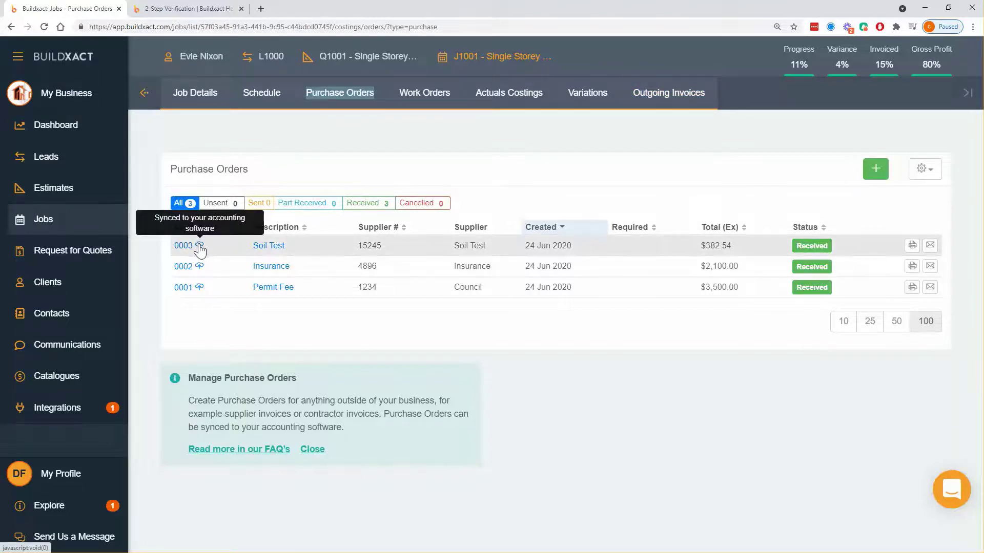
left_click(199, 269)
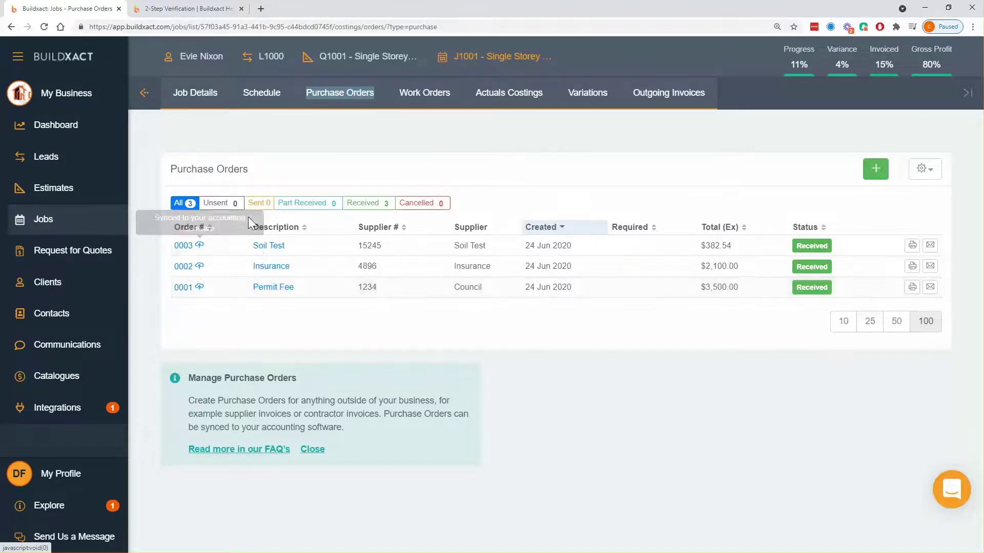
Step: Open the Soil Test purchase order and review its status, account and the sync mark on its invoice/receipt
left_click(272, 247)
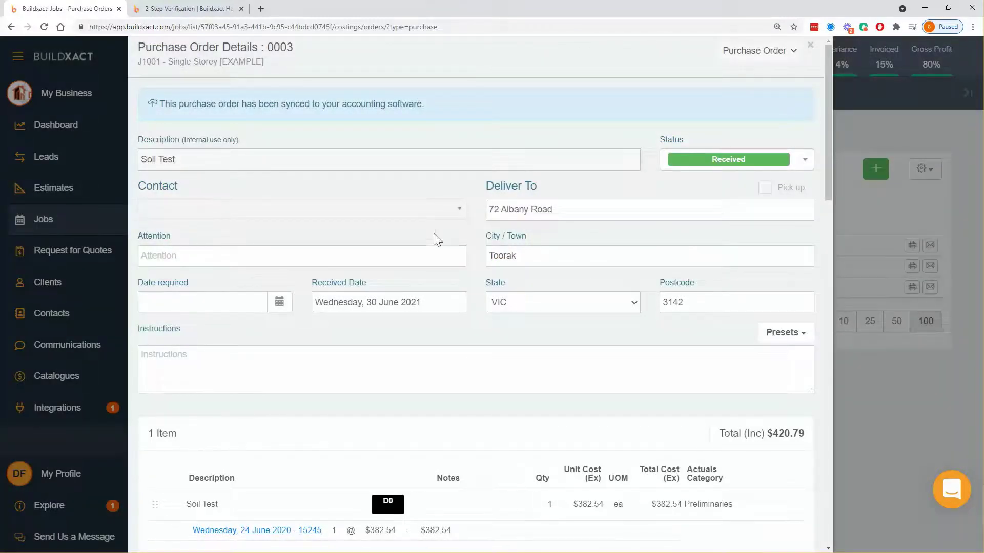
scroll(434, 237, "down", 7)
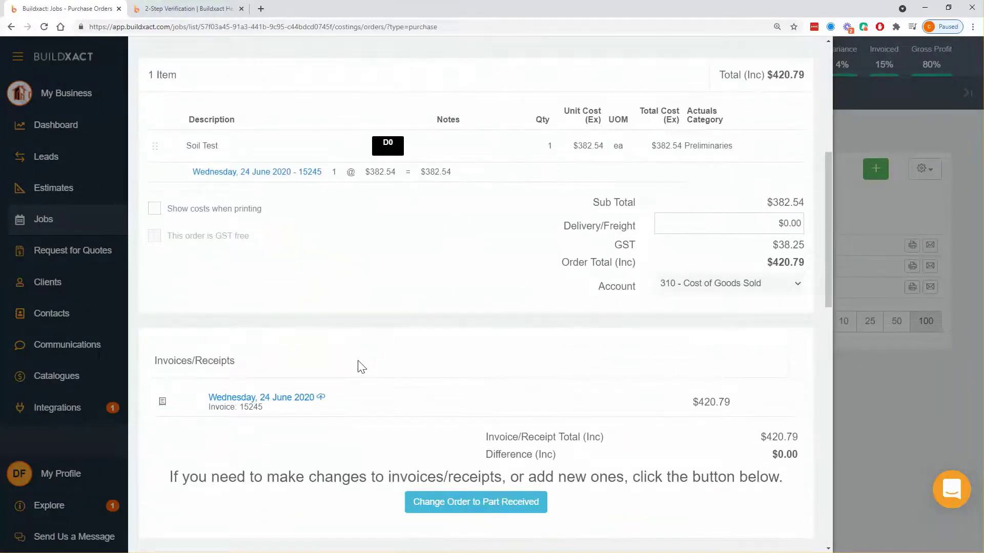
scroll(510, 247, "up", 7)
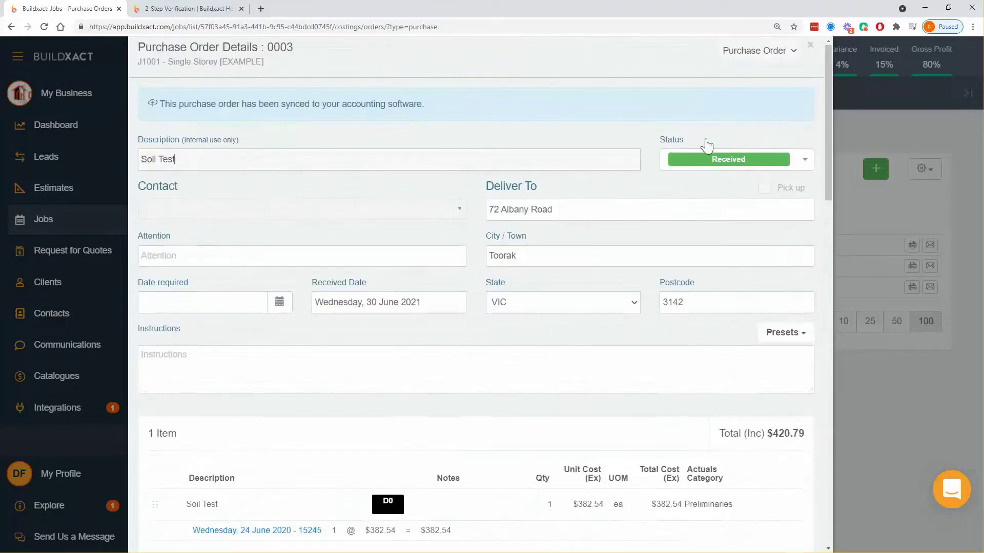
scroll(445, 349, "down", 6)
scroll(364, 416, "down", 1)
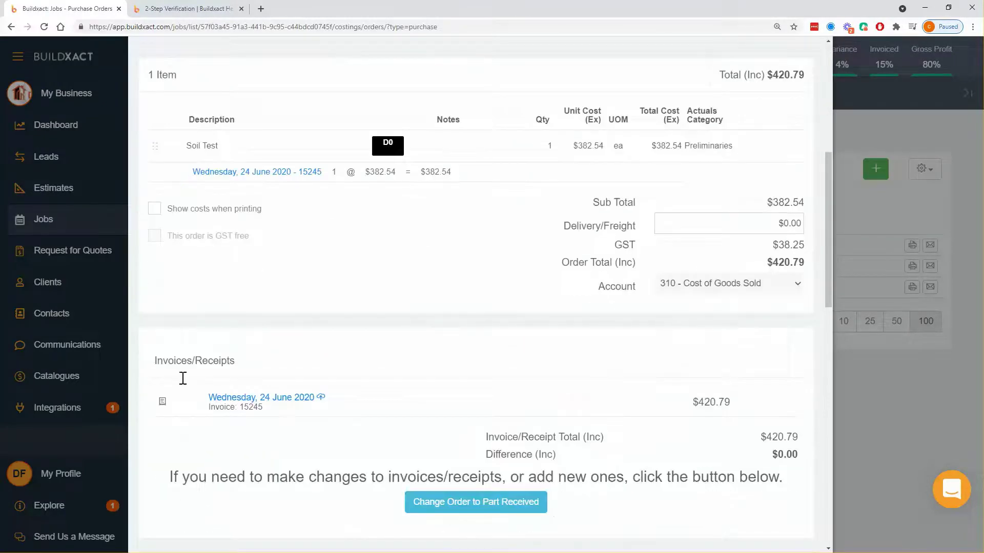
left_click_drag(183, 379, 321, 410)
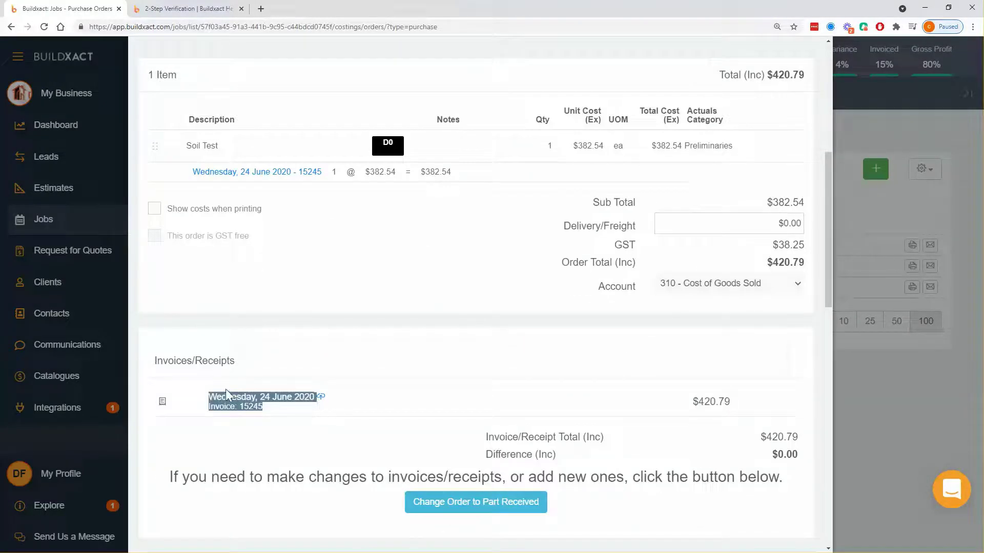
left_click(340, 411)
mouse_move(322, 402)
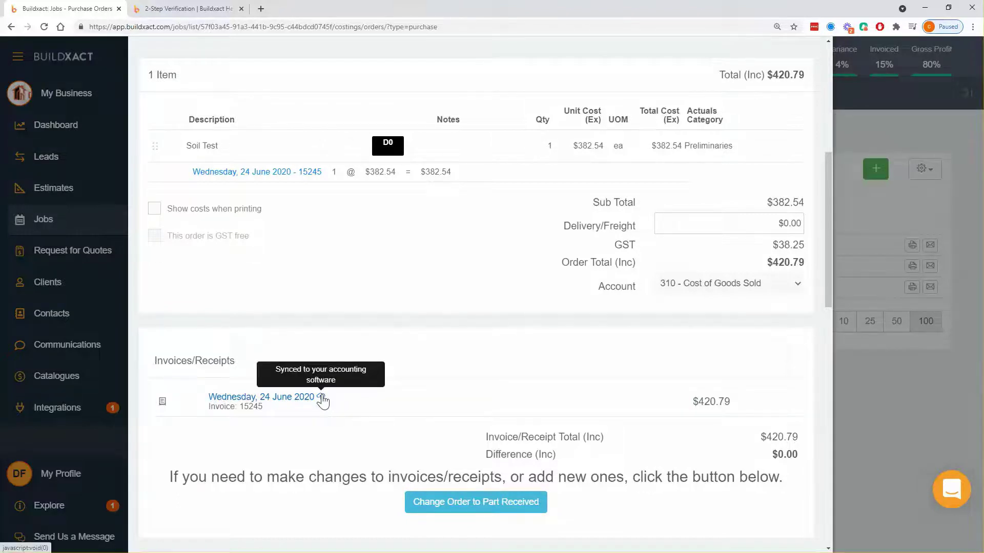
Step: Open the Soil Test order's invoice/receipt, check its reference number and date, and close it without saving
left_click_drag(203, 395, 379, 407)
left_click(265, 401)
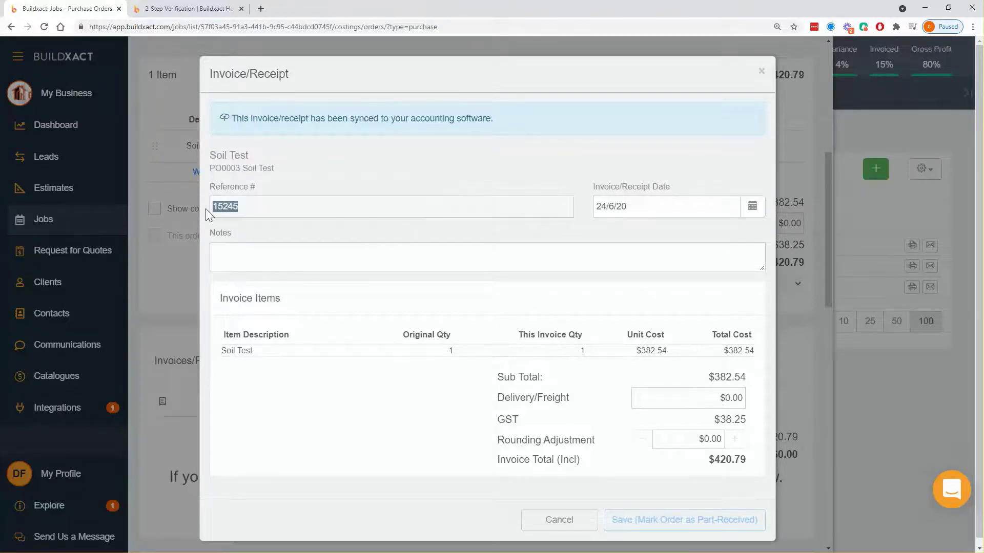
left_click(655, 208)
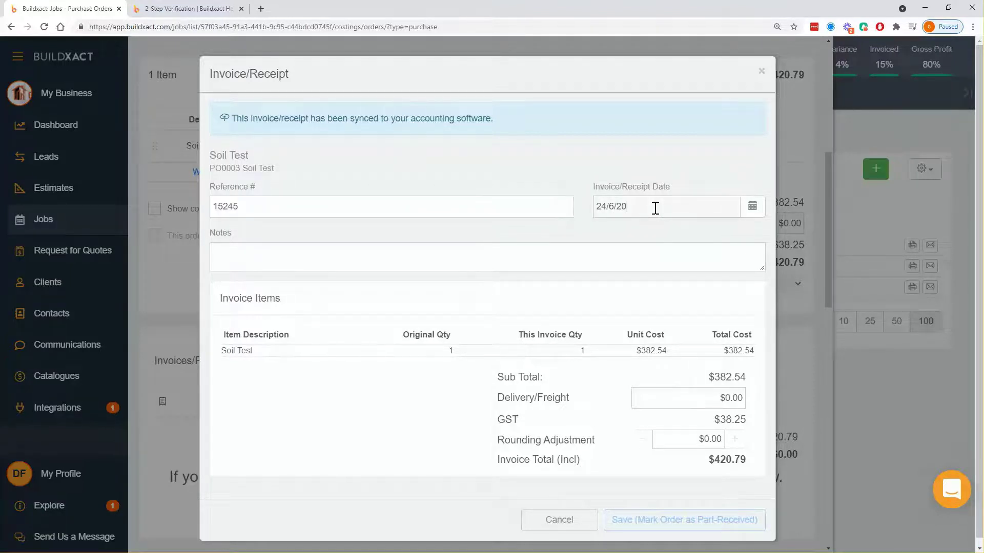
left_click(761, 73)
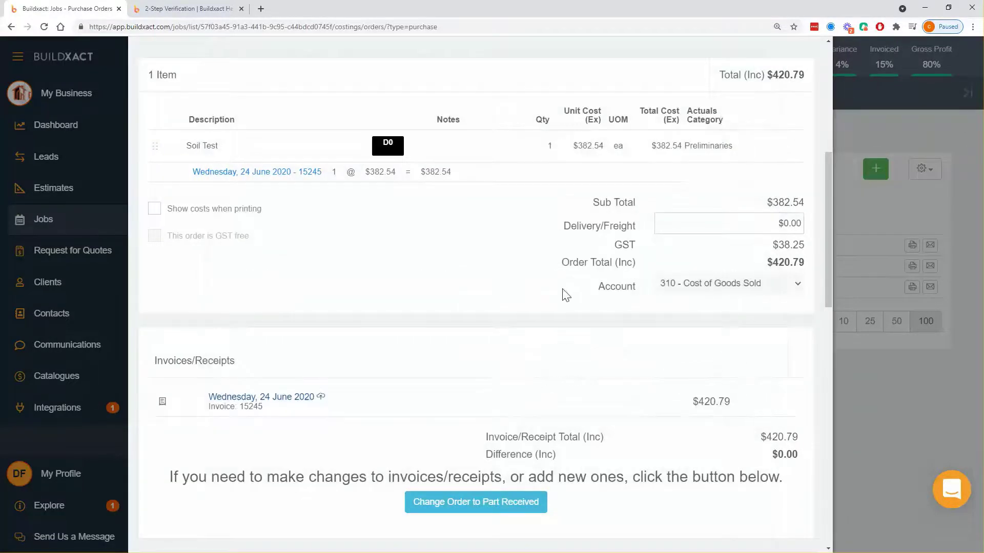
Step: Compare the Soil Test order's status with the date, invoice number and sync mark of its invoice/receipt entry
left_click_drag(209, 398, 417, 401)
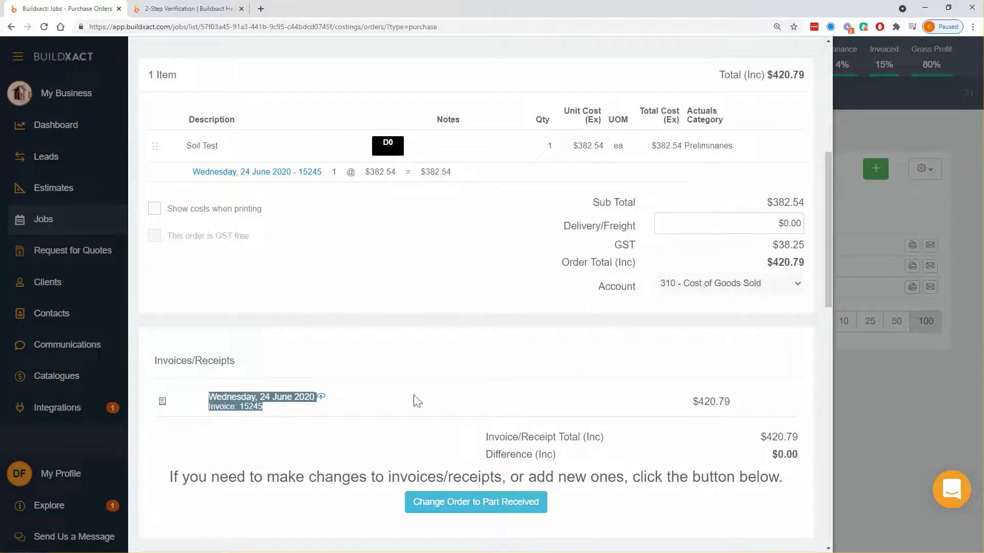
mouse_move(320, 398)
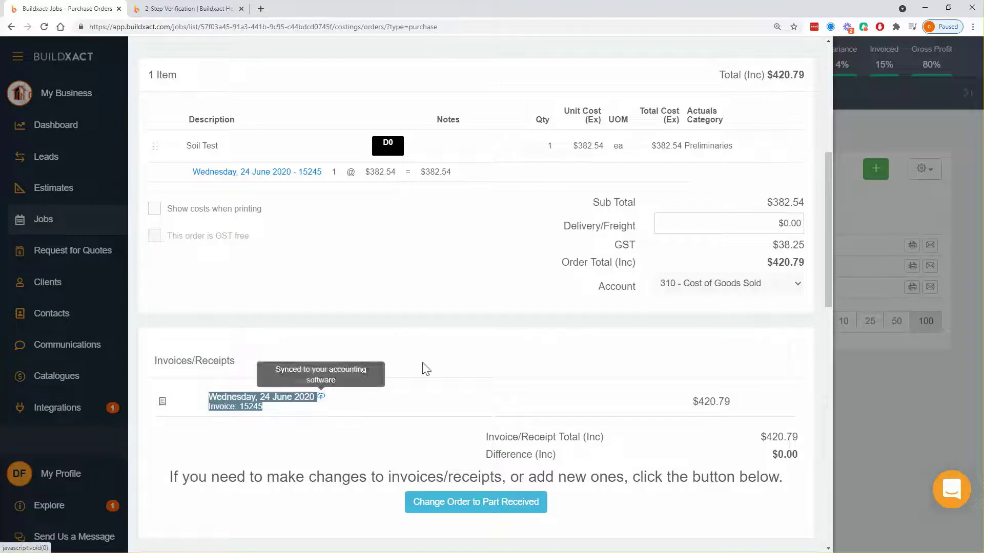
scroll(566, 314, "up", 6)
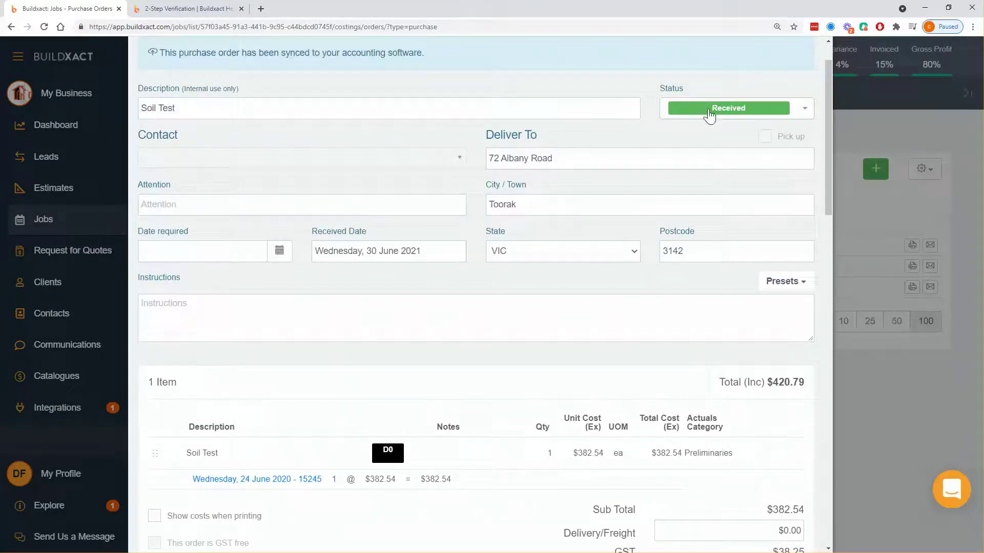
scroll(588, 347, "down", 6)
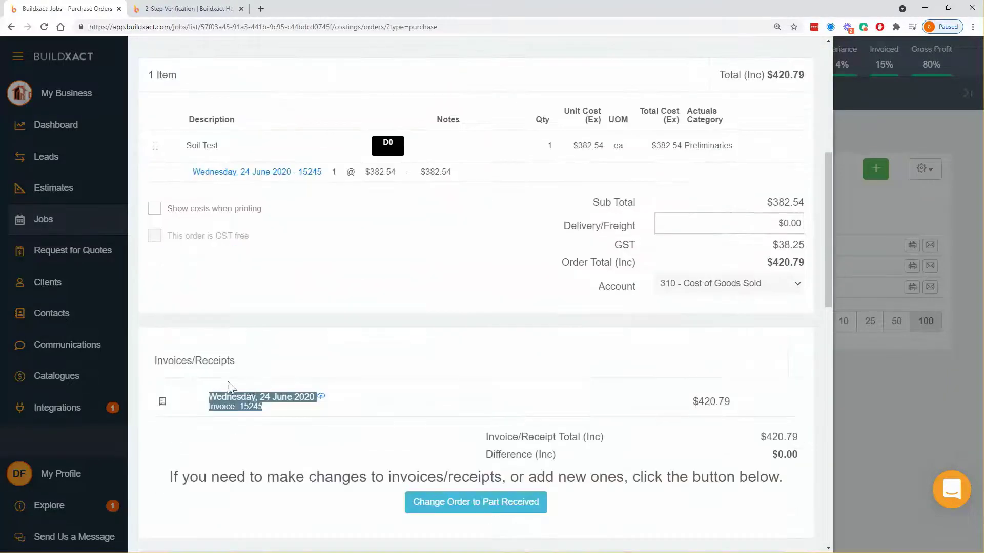
left_click_drag(191, 397, 321, 412)
scroll(315, 329, "up", 6)
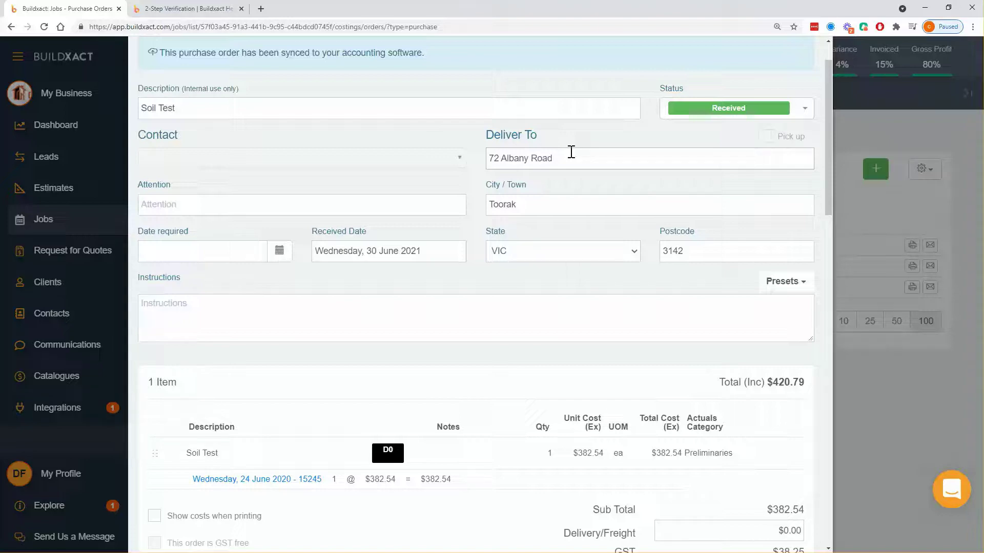
scroll(439, 433, "down", 5)
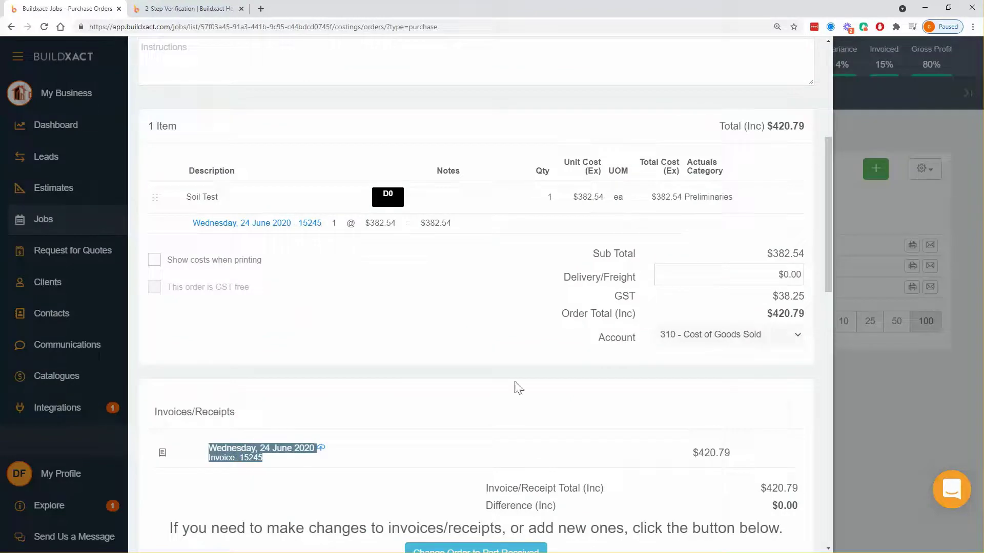
scroll(653, 284, "up", 6)
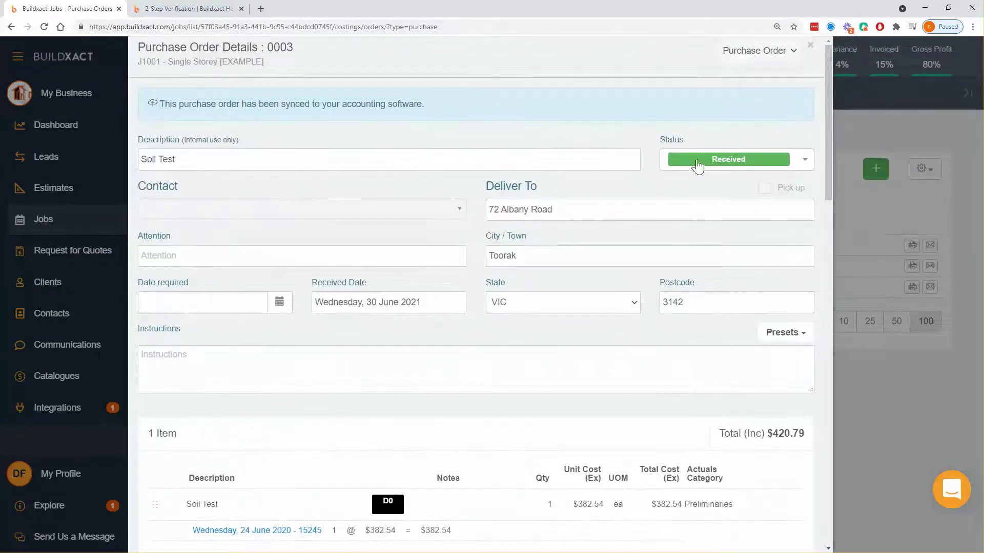
scroll(468, 475, "down", 8)
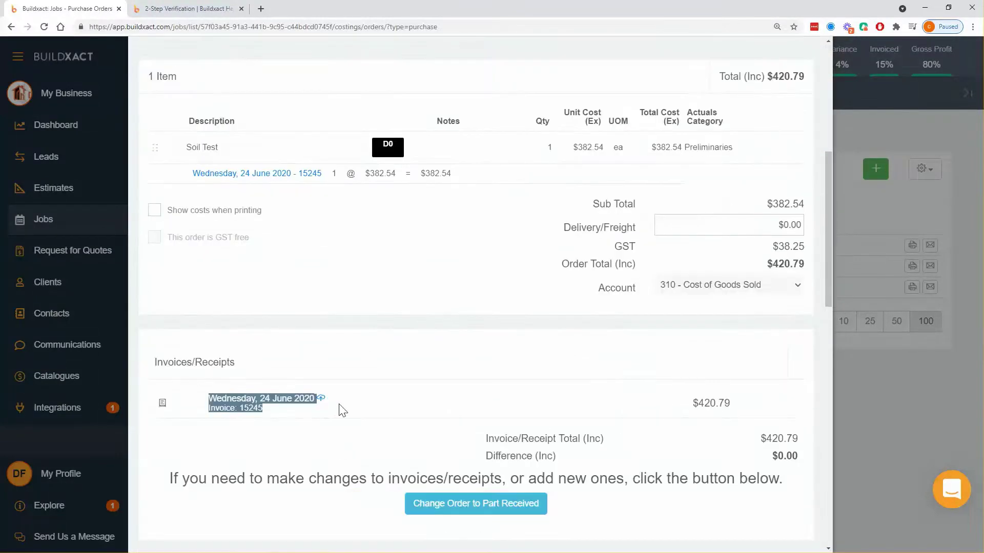
scroll(320, 397, "down", 1)
mouse_move(320, 353)
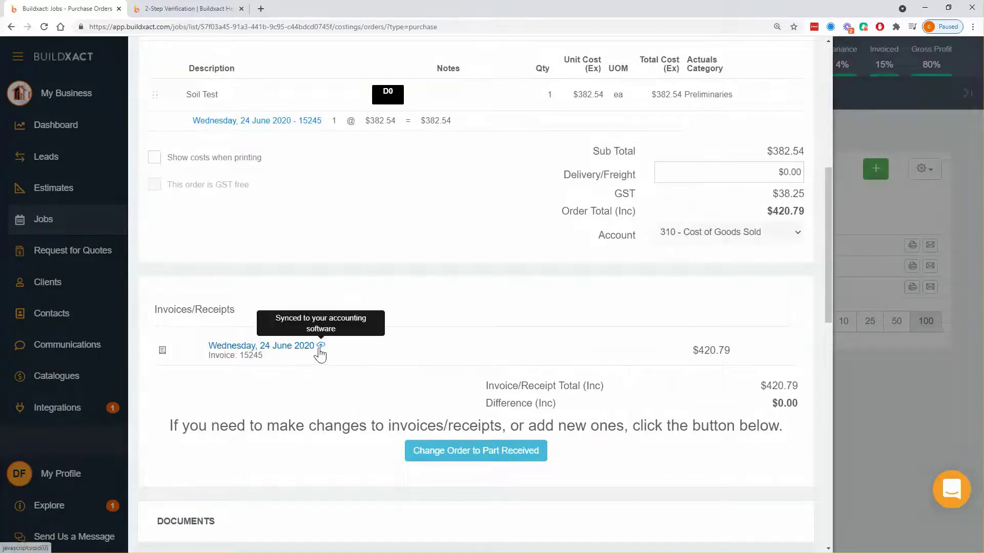
Step: Look through the documents attached to the Soil Test purchase order and close the order
scroll(694, 452, "down", 3)
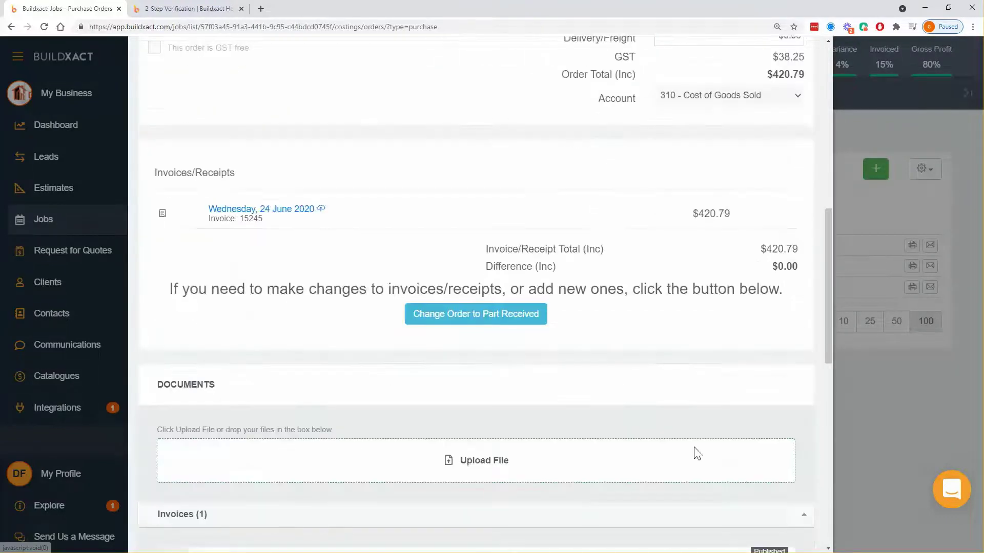
scroll(692, 527, "down", 8)
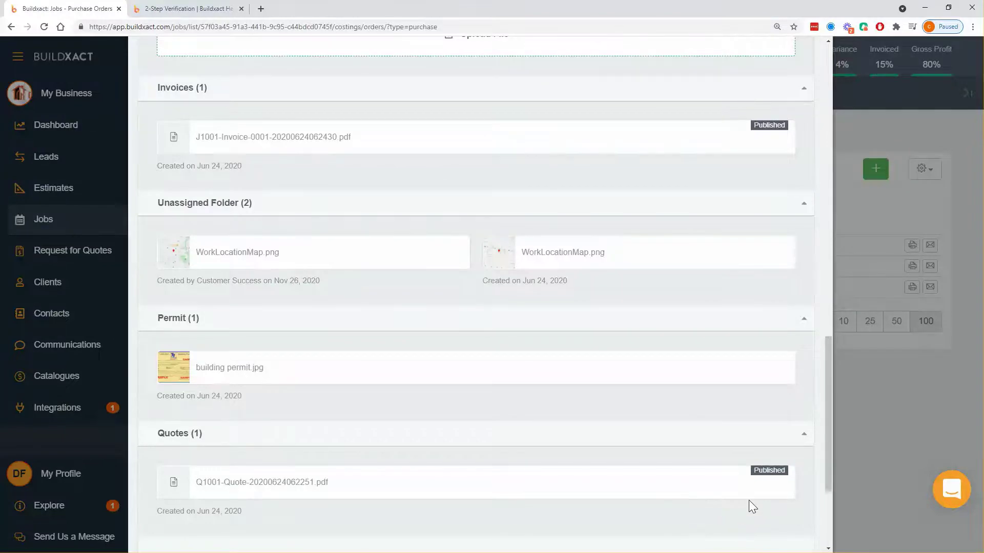
scroll(749, 502, "down", 3)
left_click(689, 535)
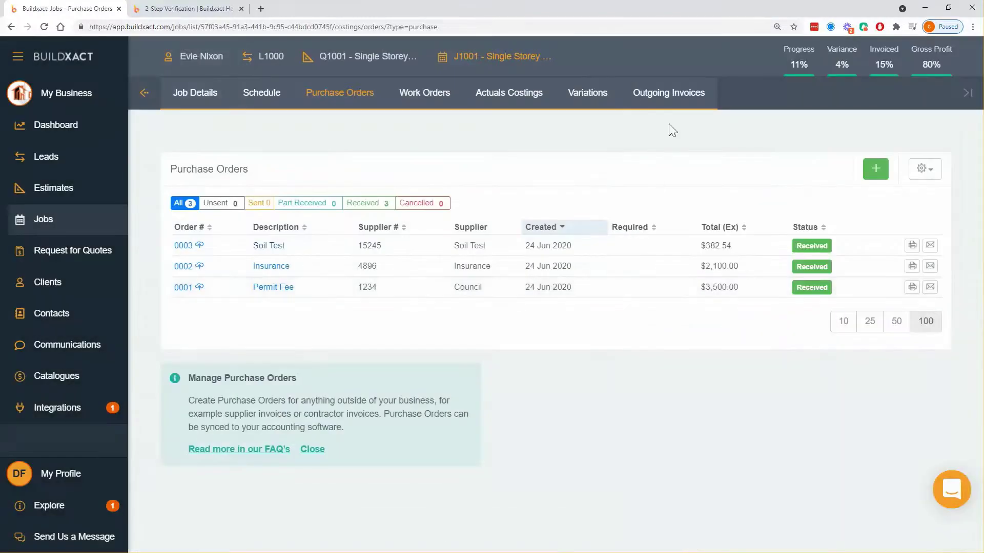
Step: Open the job's outgoing invoices and check the sync marks on the Deposit and Base Stage invoices
left_click(666, 94)
scroll(635, 333, "down", 4)
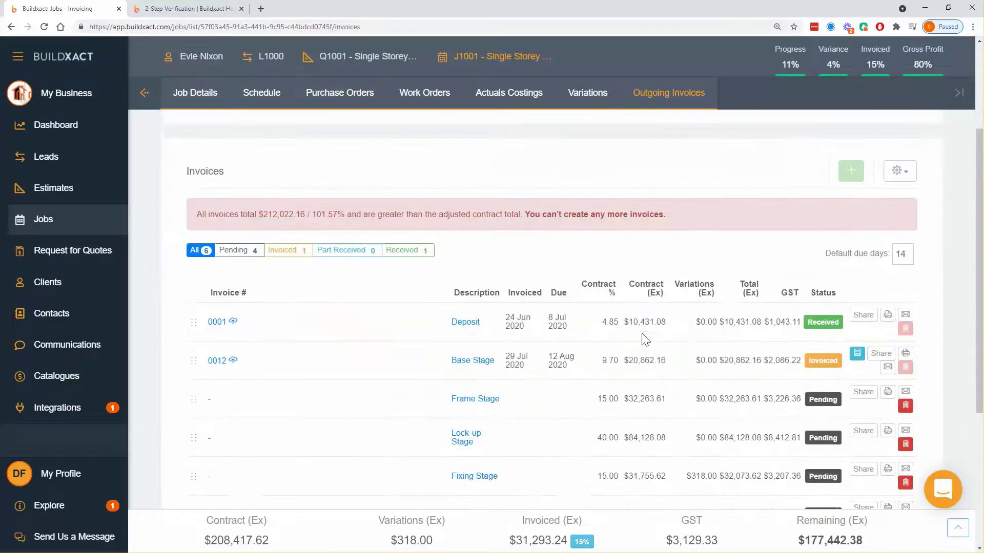
mouse_move(233, 314)
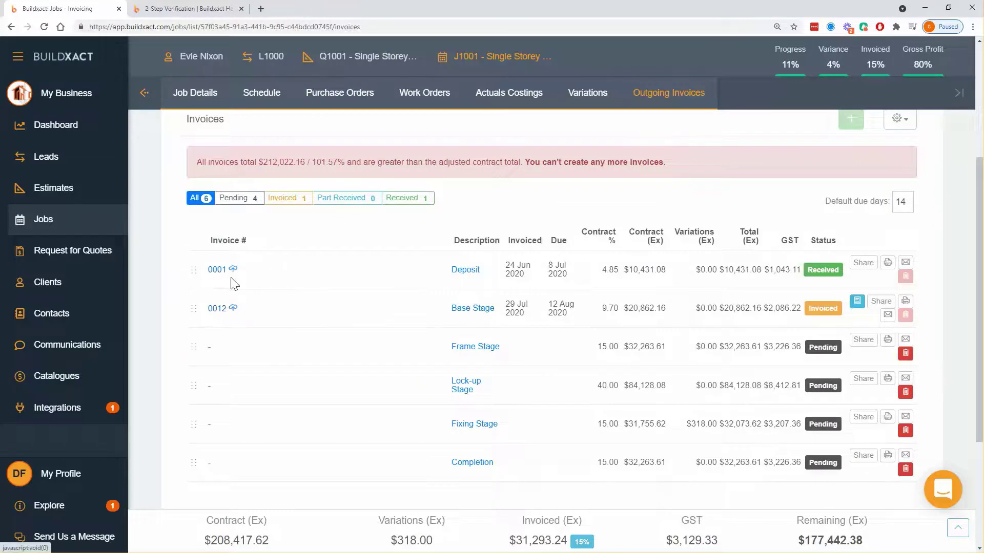
mouse_move(230, 273)
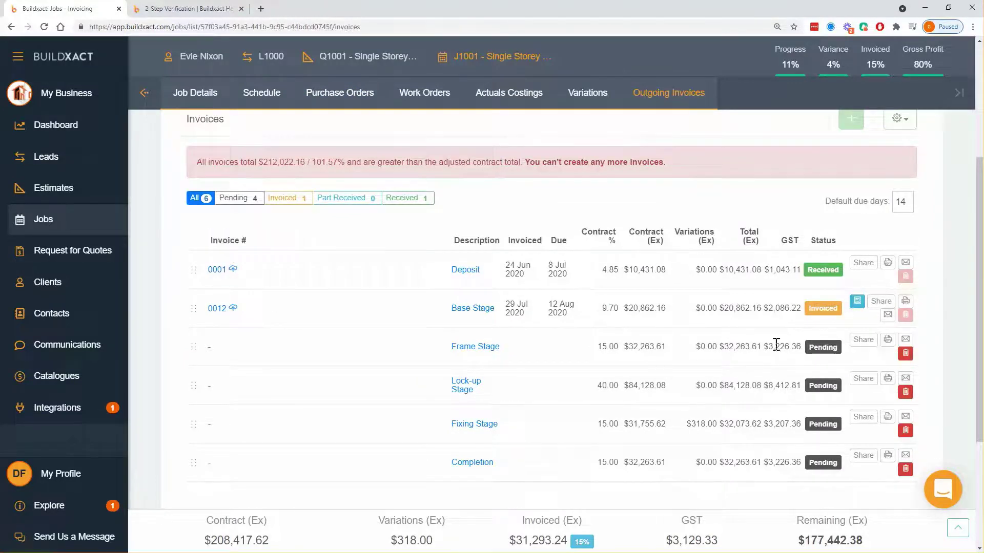
Step: Compare the statuses of the Deposit, Base Stage and Frame Stage invoices
double_click(808, 308)
left_click(808, 270)
left_click_drag(809, 308, 840, 317)
double_click(811, 349)
double_click(813, 267)
left_click(401, 344)
Step: Return to the integrations page, start a manual Xero sync, and check how long it may take
left_click(89, 411)
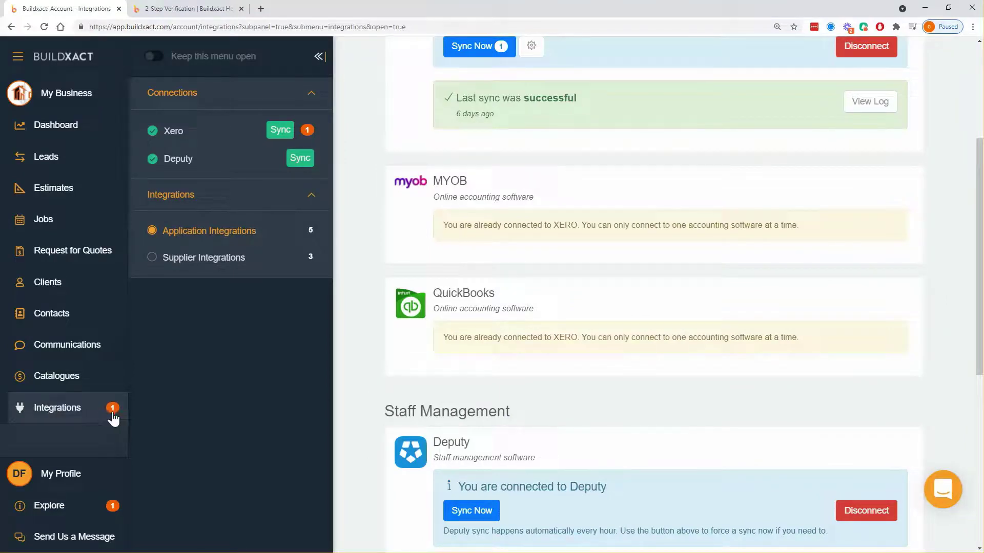
scroll(340, 406, "up", 4)
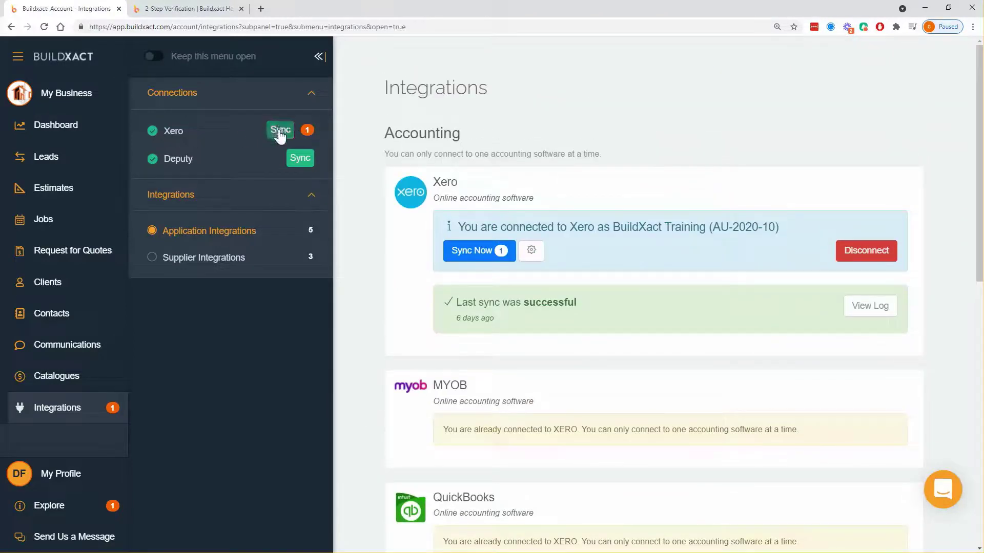
left_click(483, 261)
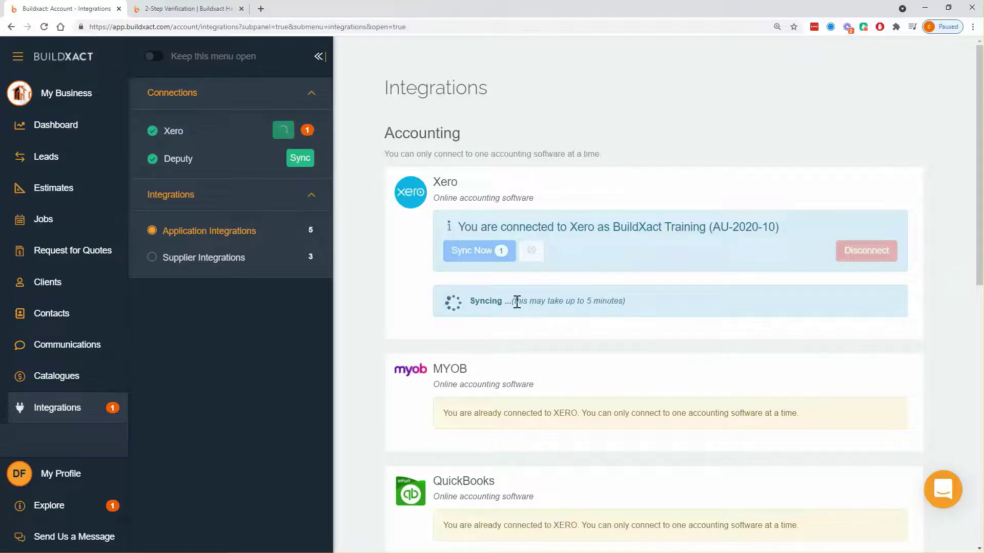
left_click_drag(511, 301, 626, 302)
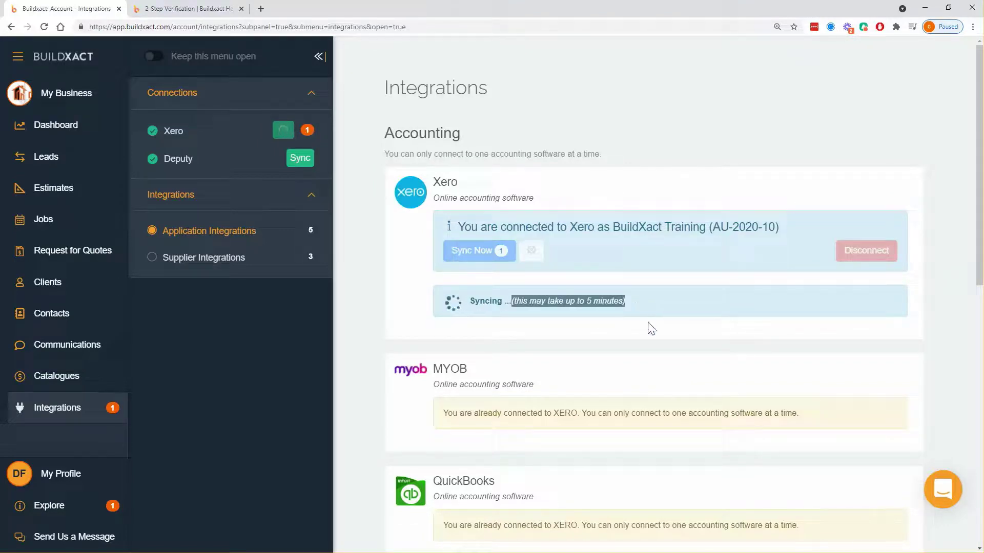